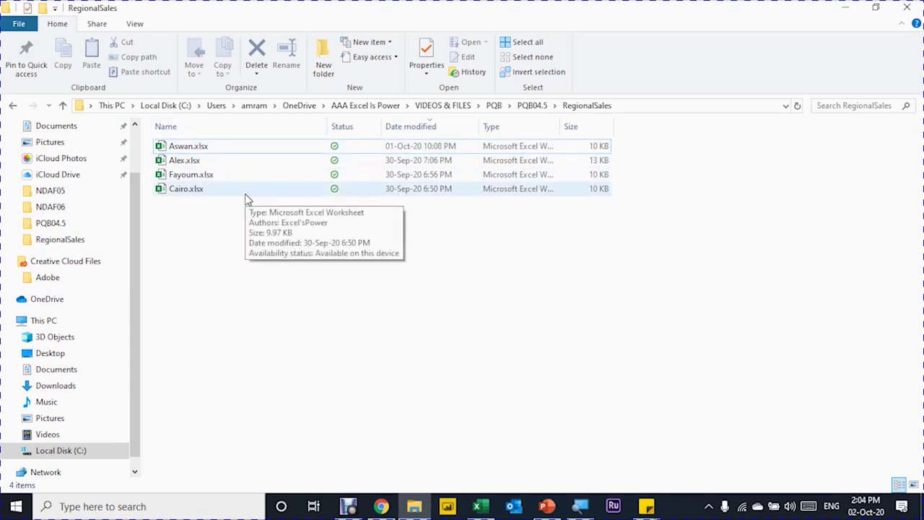
- Go up to the PQB04.5 folder and open its Additional Files subfolder
click(65, 105)
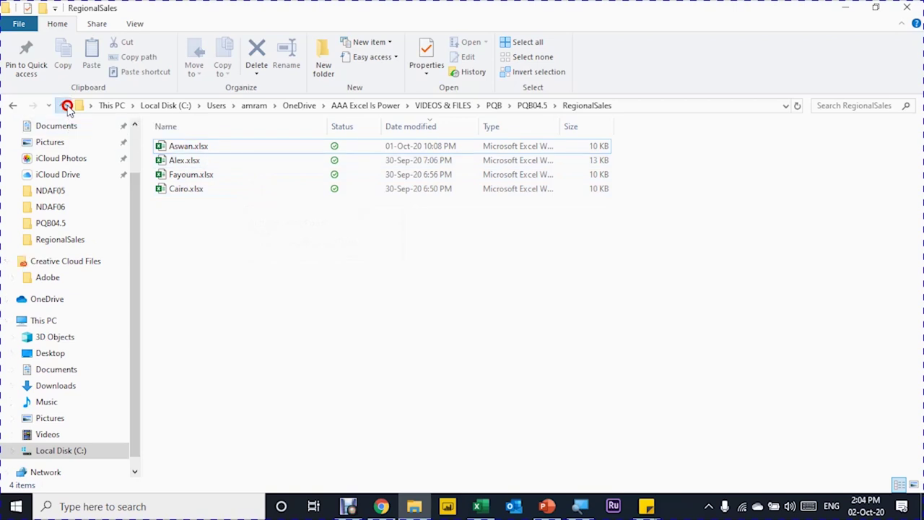
click(203, 146)
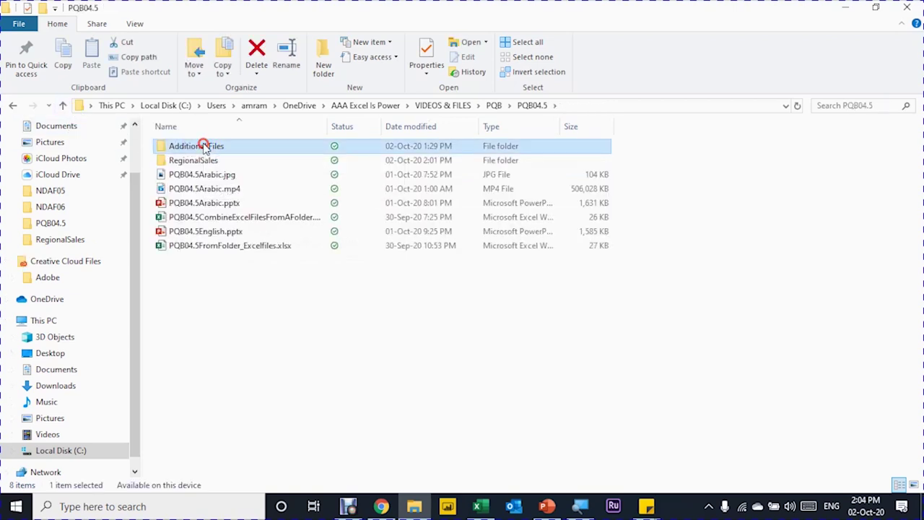
double_click(204, 146)
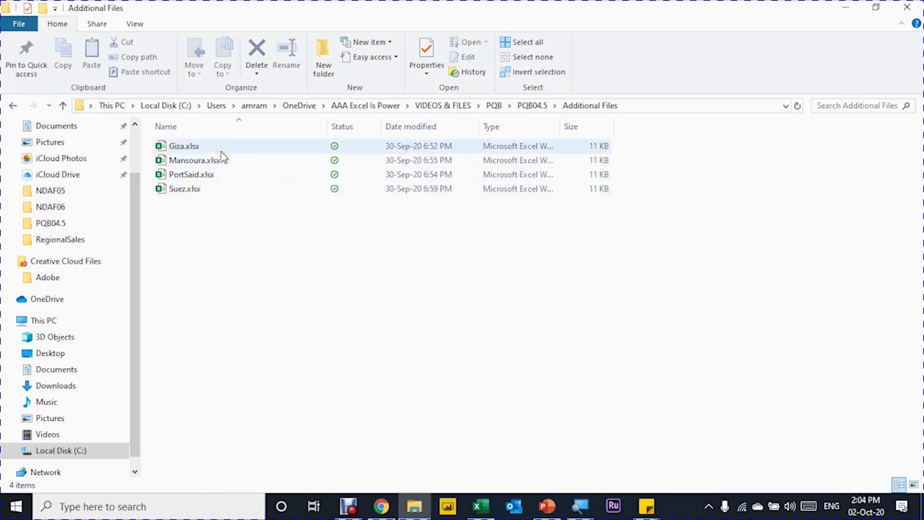
- Select the Mansoura, PortSaid and Suez workbooks in turn, ending on PortSaid.xlsx
click(223, 163)
click(225, 177)
click(230, 190)
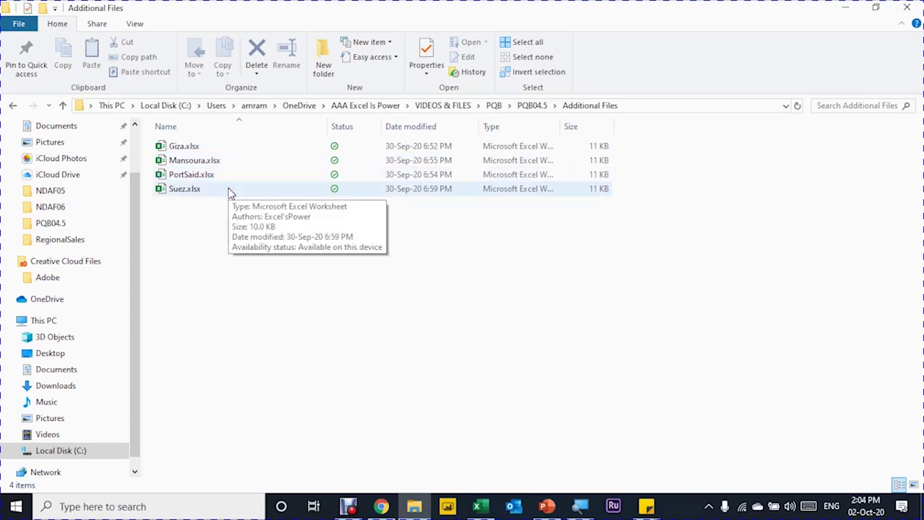
click(226, 179)
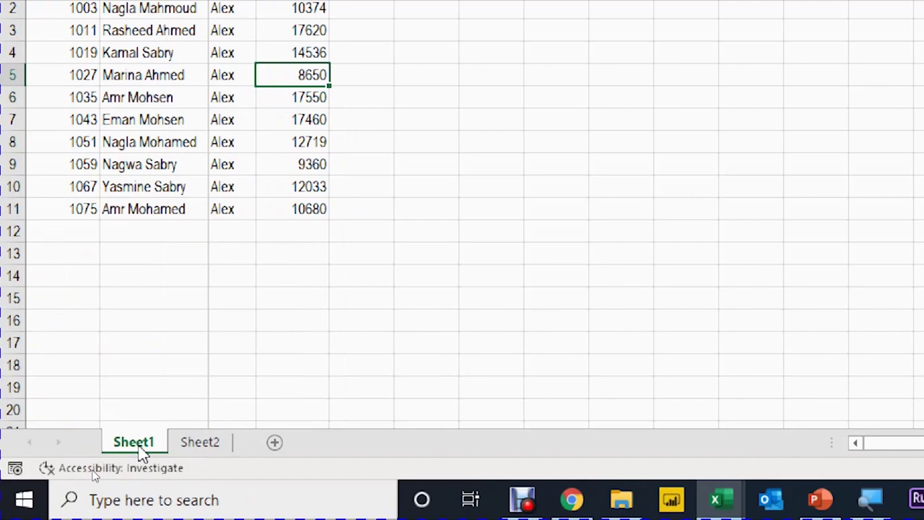
- Compare Alex.xlsx's Sheet1 with Aswan.xlsx, then return to Alex at cell B9
click(63, 275)
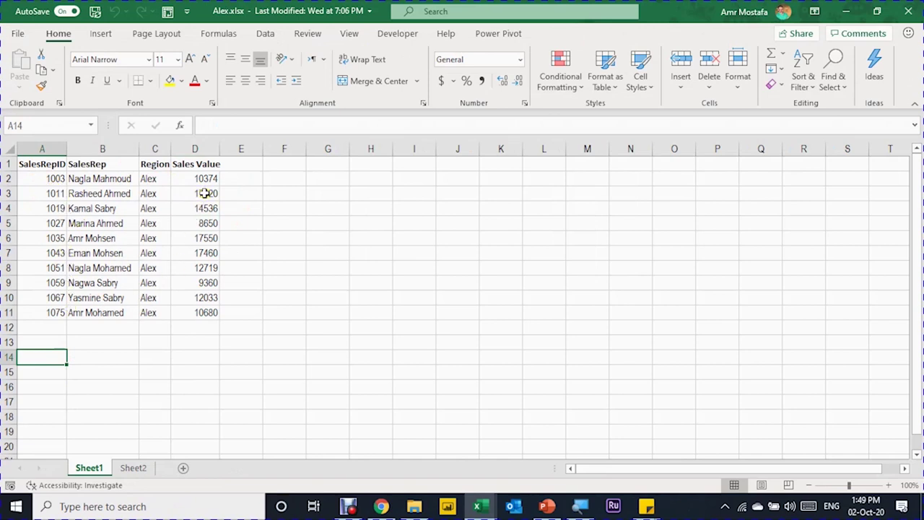
mouse_move(477, 505)
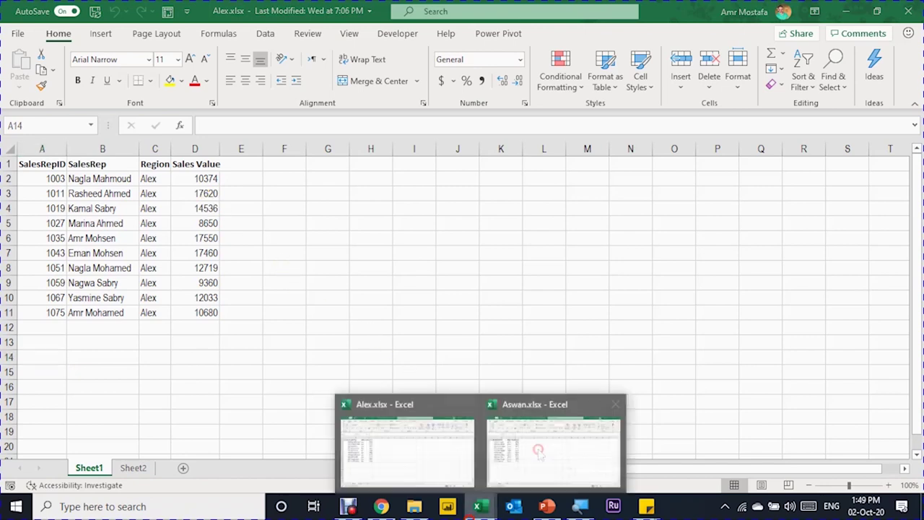
click(554, 440)
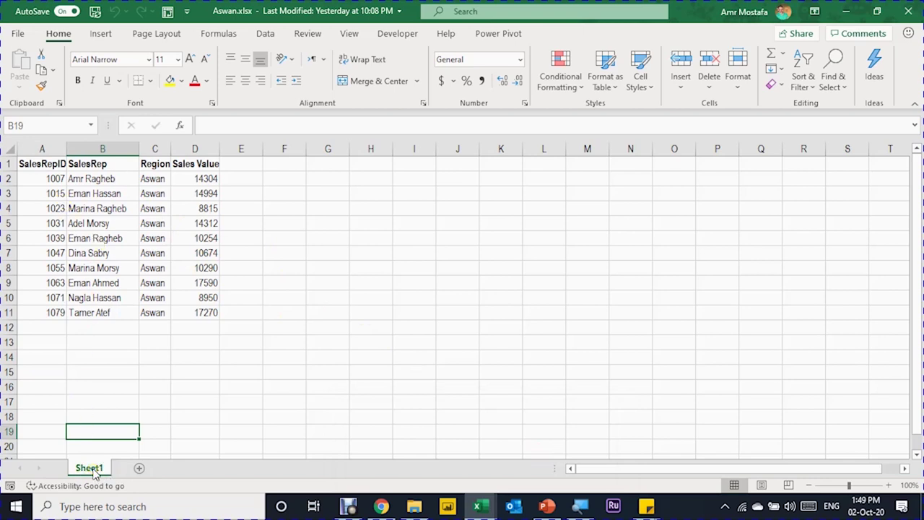
key(ctrl+Tab)
click(80, 282)
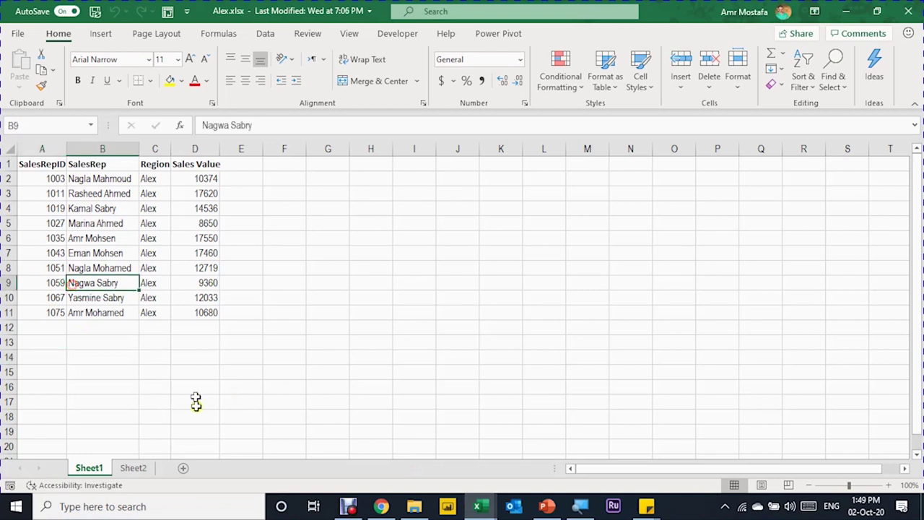
- Check the names of the Expenses and OpenOrders tables on Alex.xlsx's Sheet2
click(137, 468)
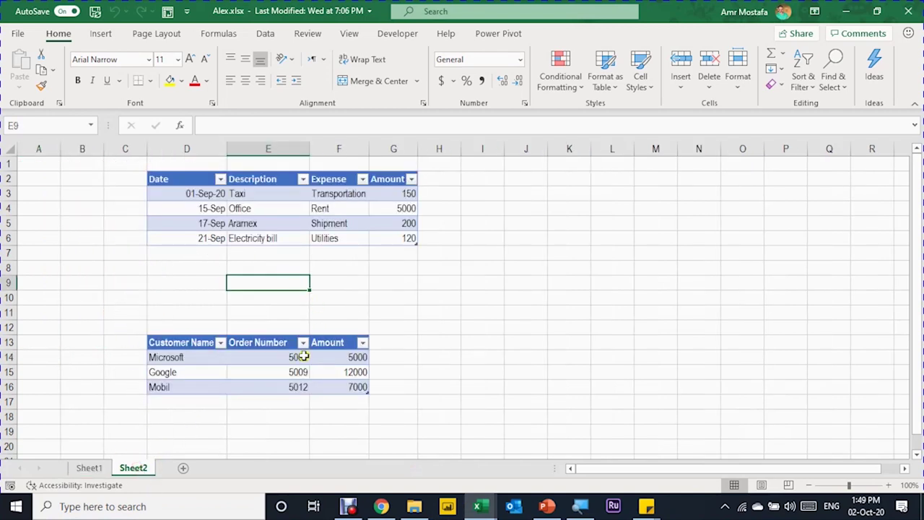
click(245, 193)
click(569, 32)
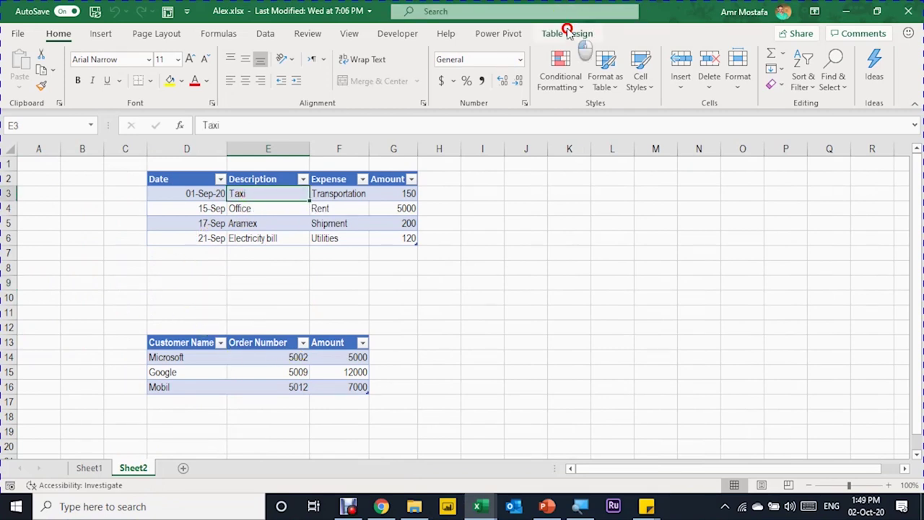
click(208, 353)
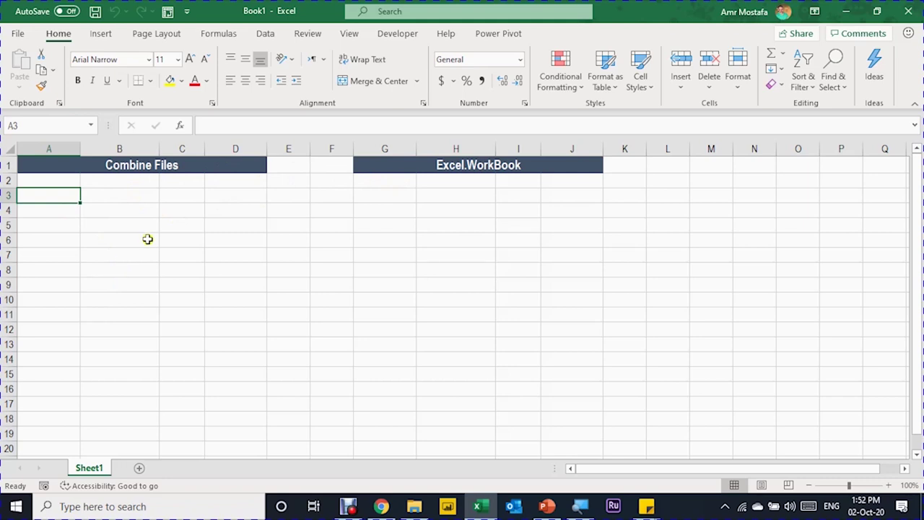
- Connect to the RegionalSales folder with Get Data > From Folder and the pasted path
click(267, 33)
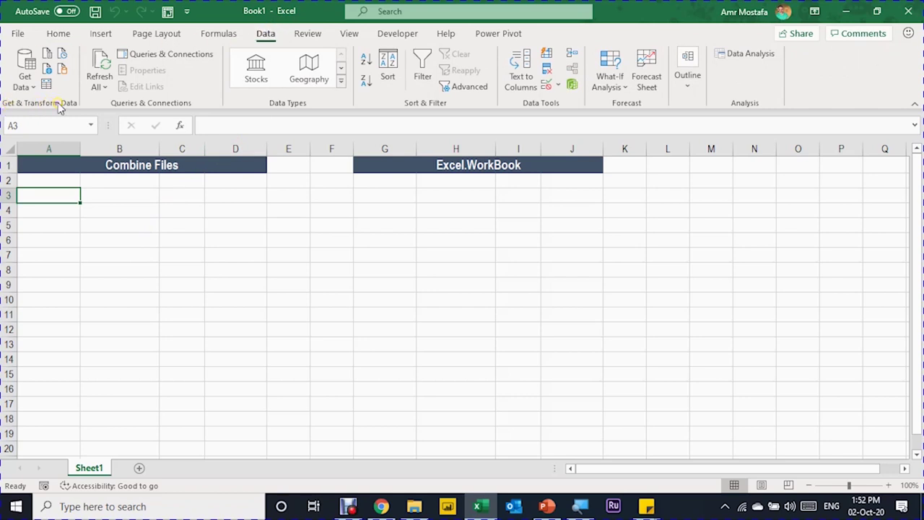
click(24, 86)
mouse_move(40, 112)
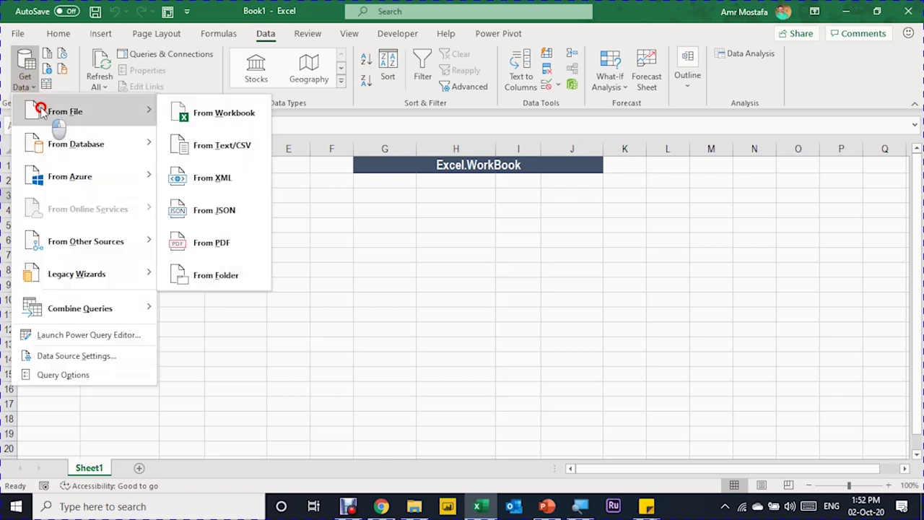
click(203, 274)
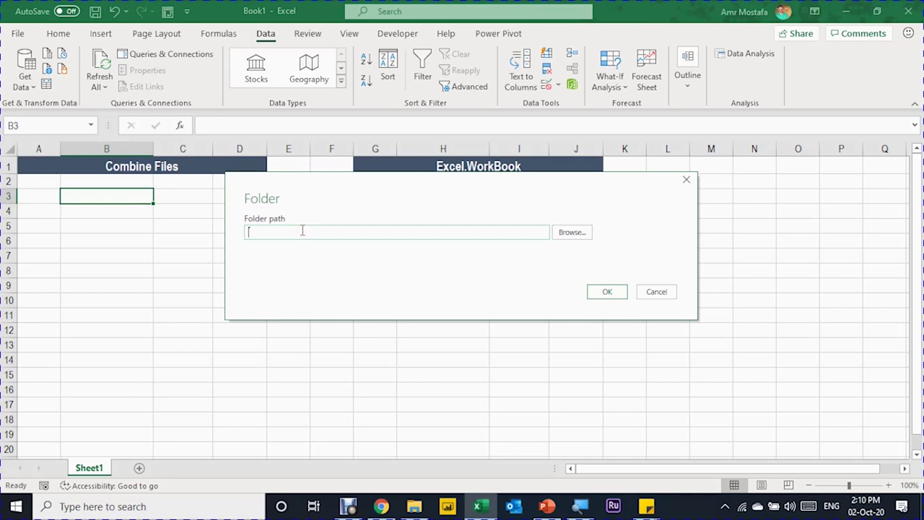
text(C:\Users\amram\OneDrive\AAA Excel Is Power\VIDEOS & FILES\PQB\PQB04.5\RegionalSales)
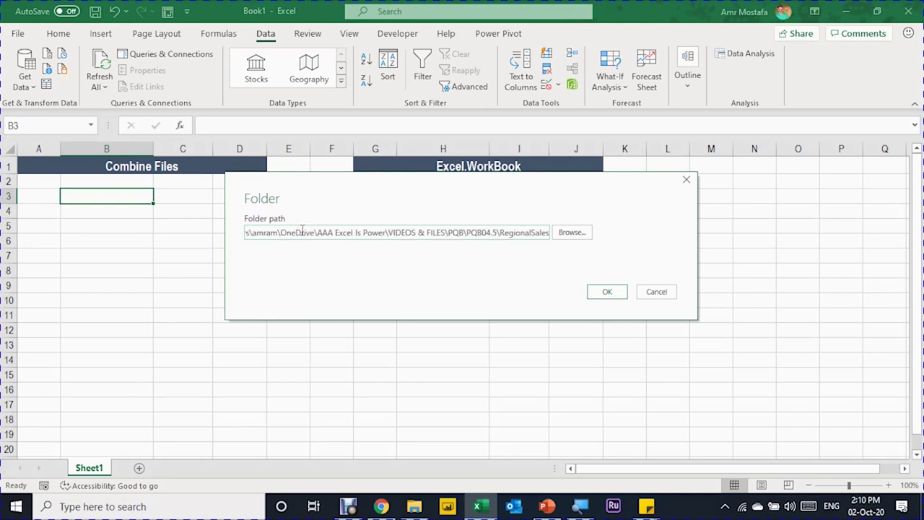
click(610, 298)
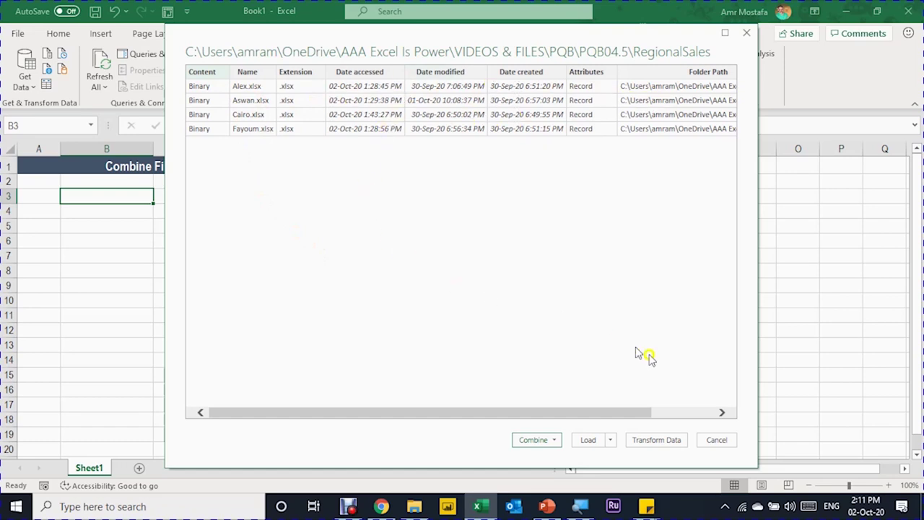
- Send the folder files to Power Query and rename the query CombineFiles
click(669, 446)
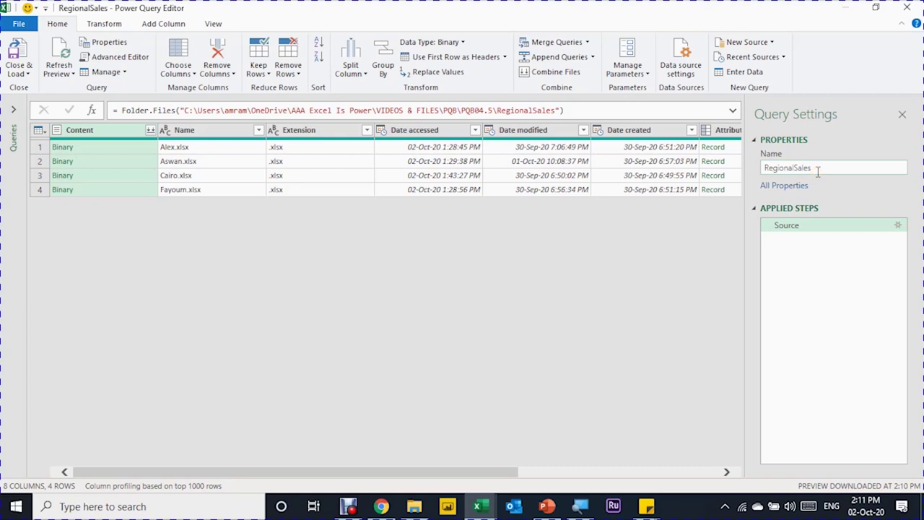
drag(820, 168, 755, 165)
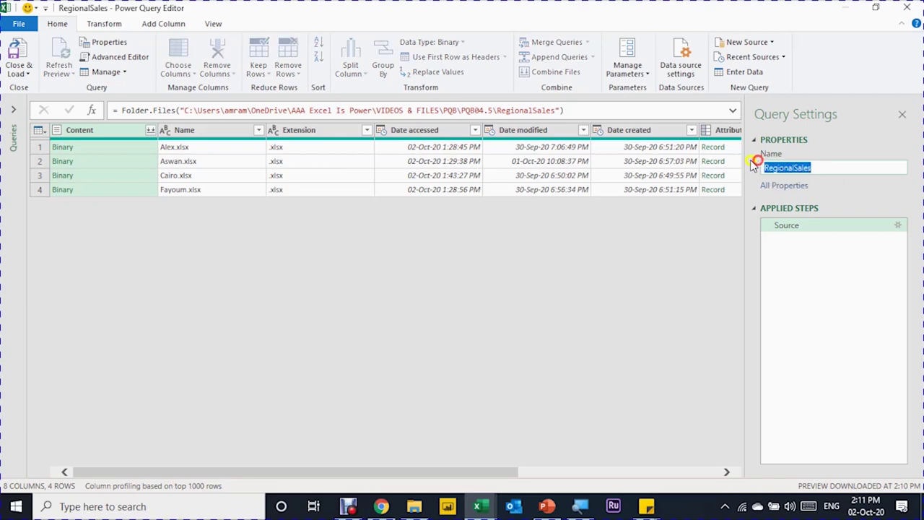
text(CombineFiles)
key(Return)
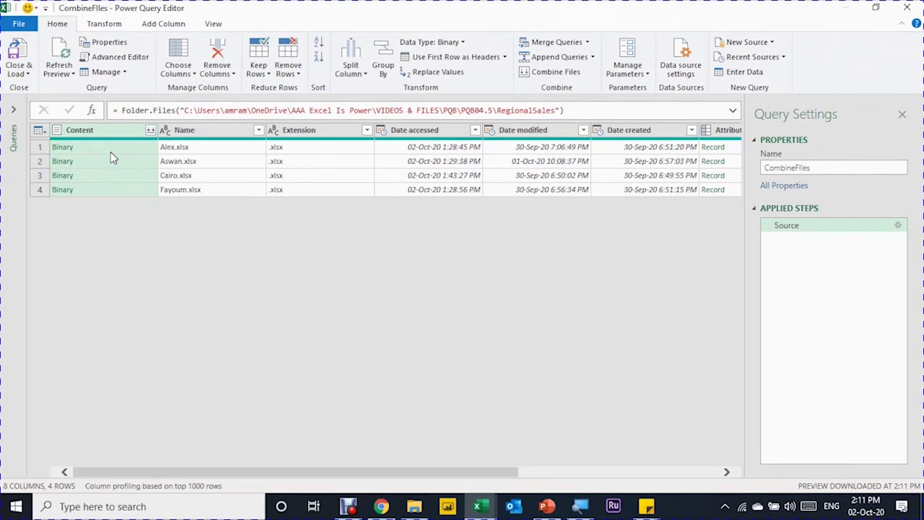
click(147, 131)
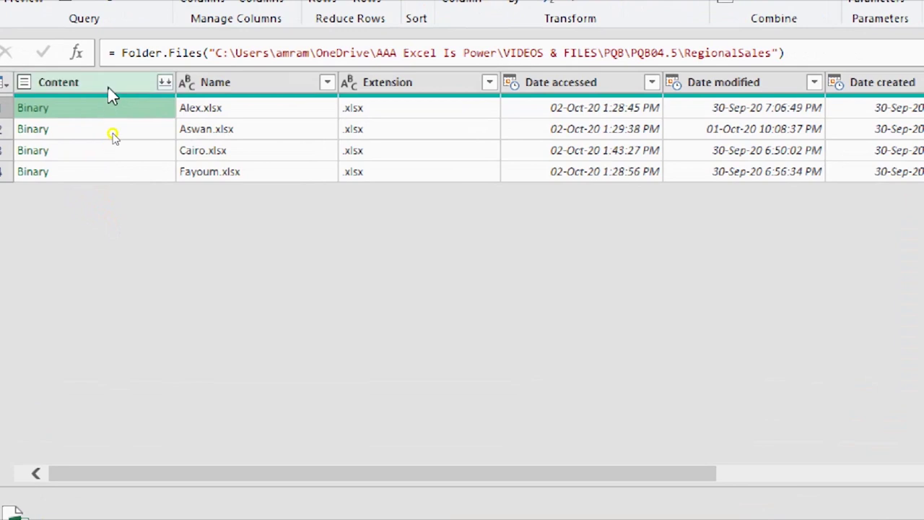
- Combine the Content column with First file as sample, previewing its Expenses table
click(167, 85)
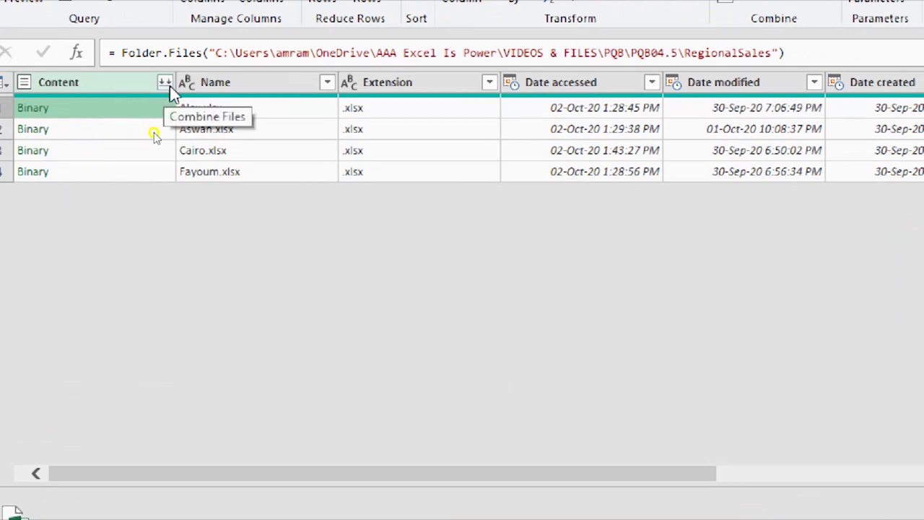
click(166, 84)
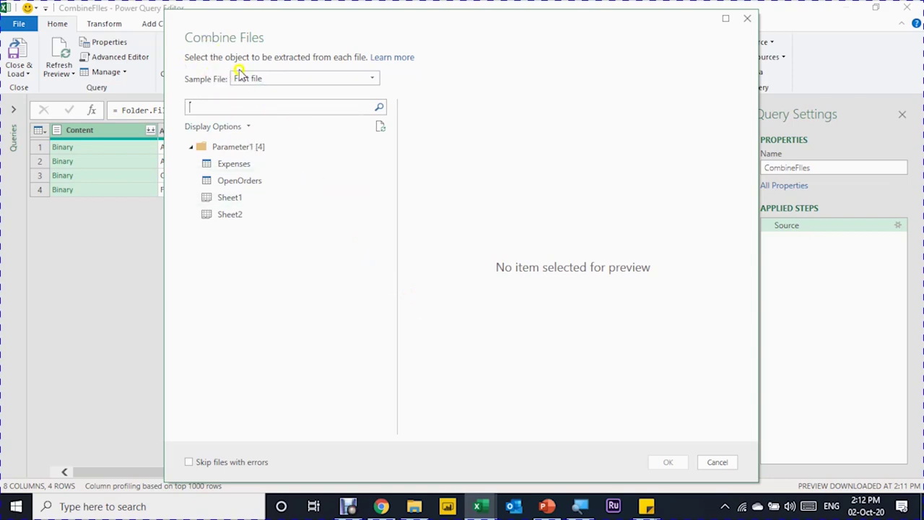
click(304, 78)
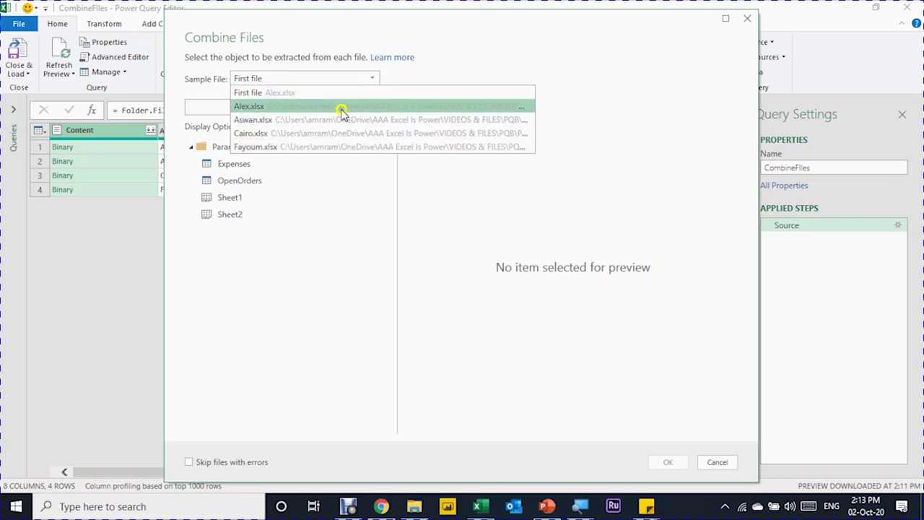
click(321, 92)
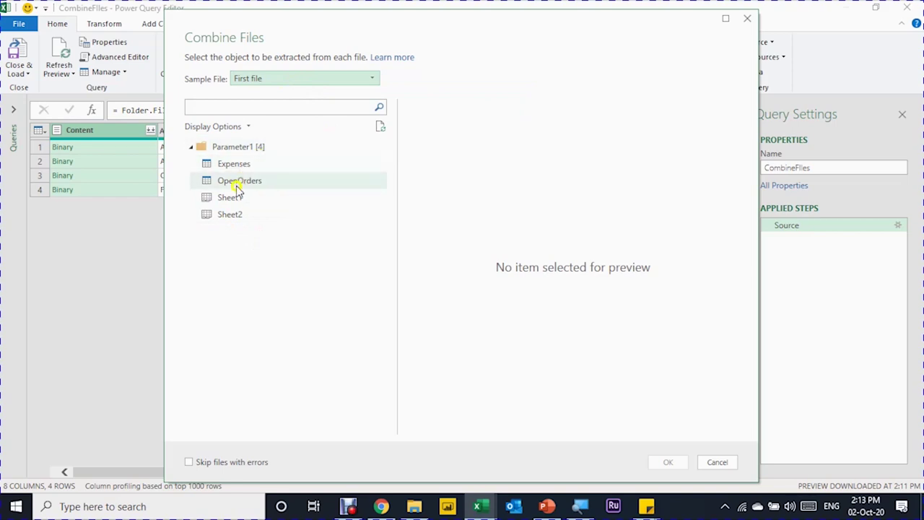
click(268, 166)
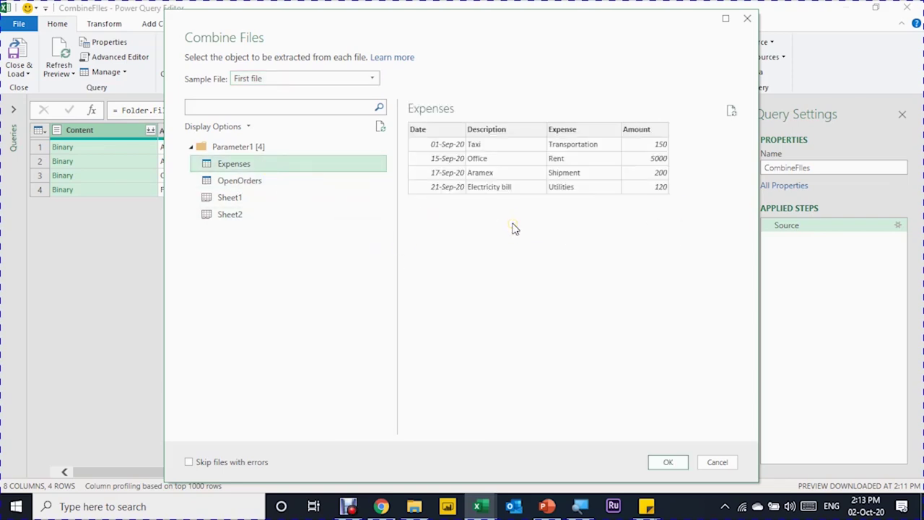
- Preview OpenOrders, Sheet1 and Sheet2, then combine Sheet1 from all files
click(239, 182)
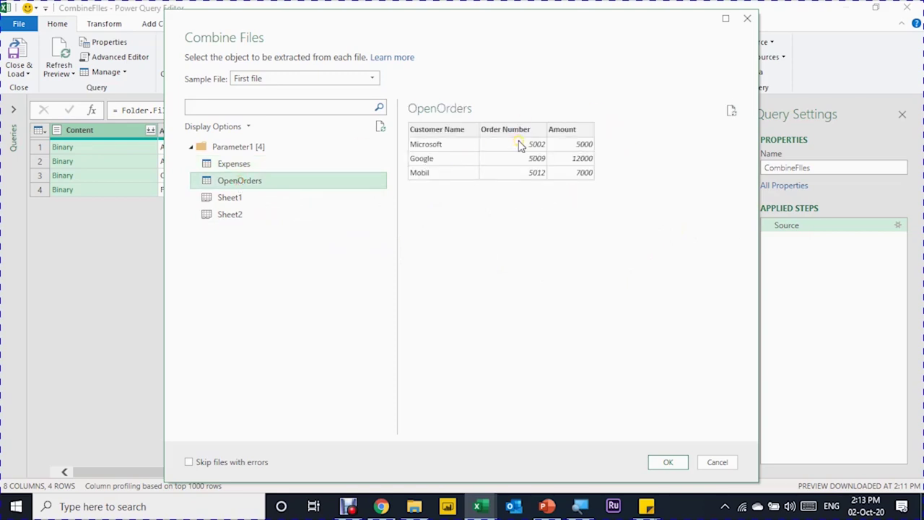
click(225, 199)
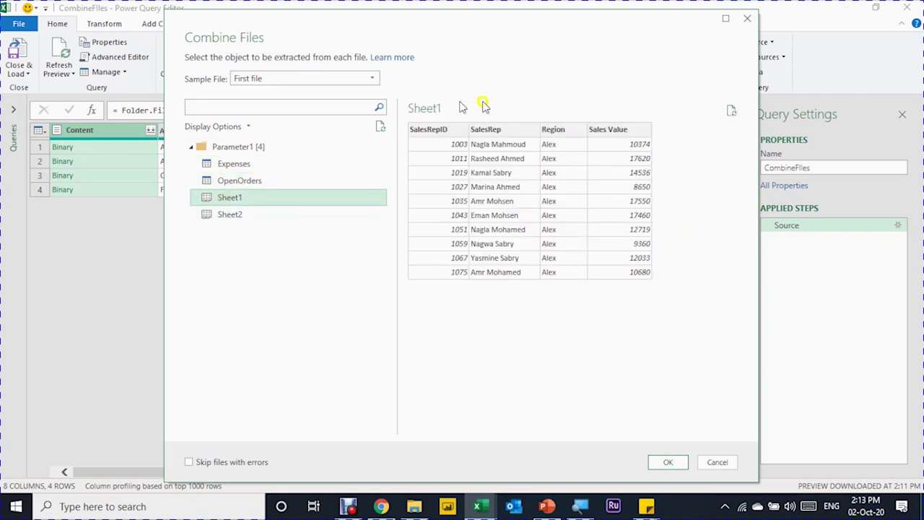
click(220, 216)
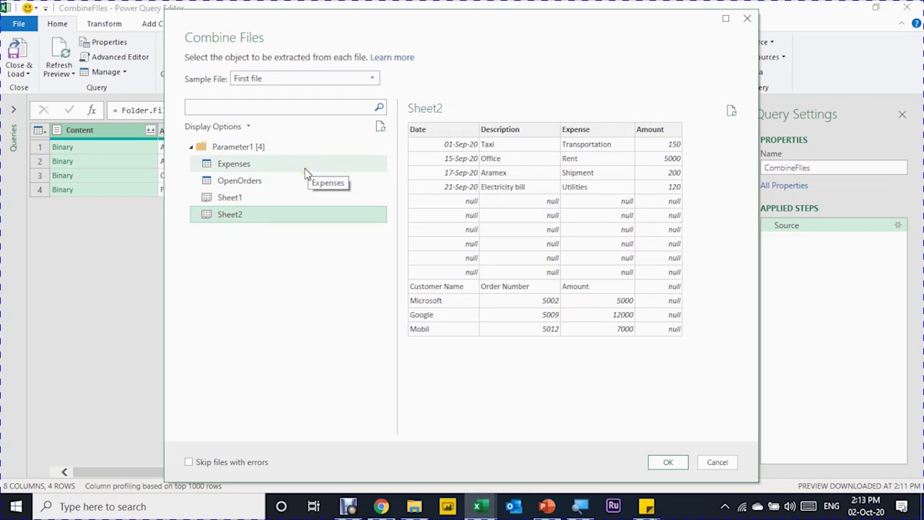
click(257, 201)
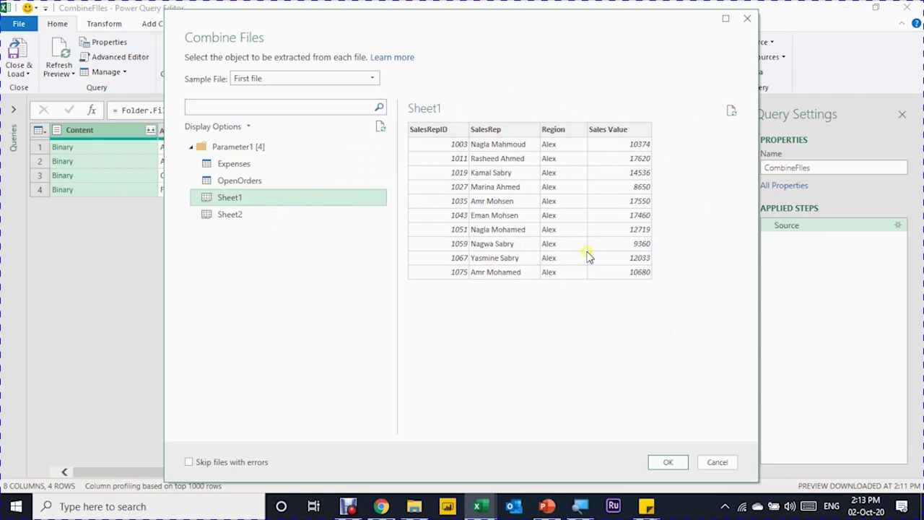
key(Return)
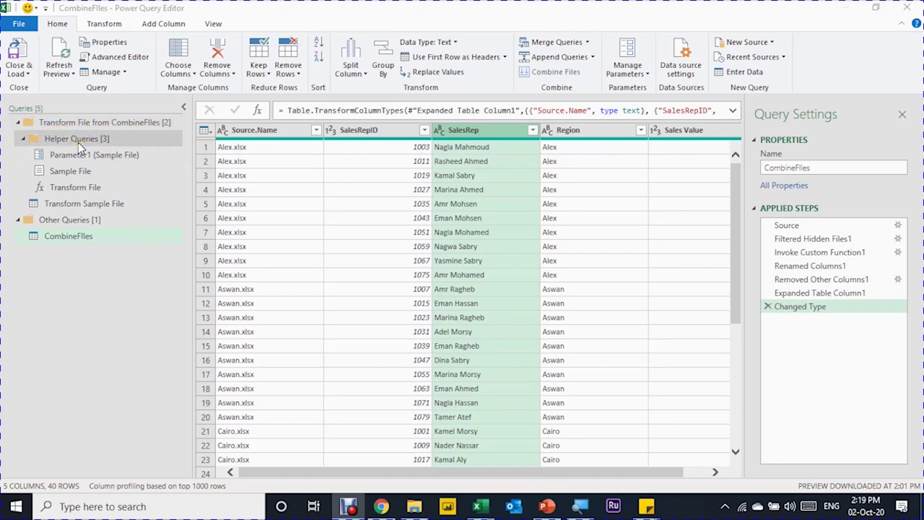
- Collapse the Transform File from CombineFiles group and reselect the CombineFiles query
click(72, 240)
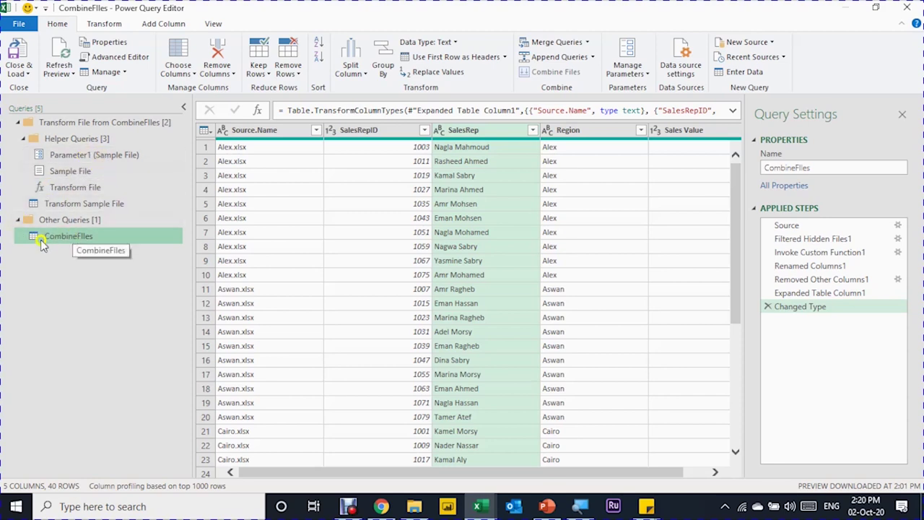
click(15, 123)
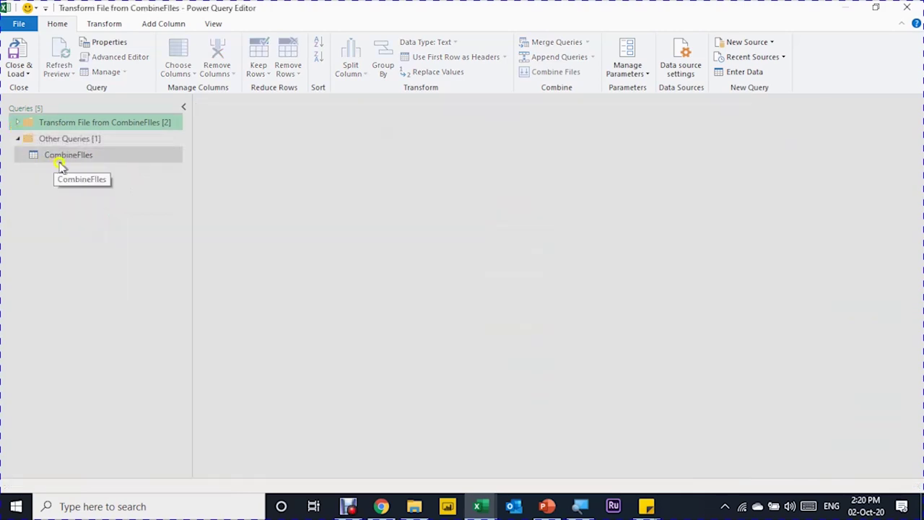
click(63, 156)
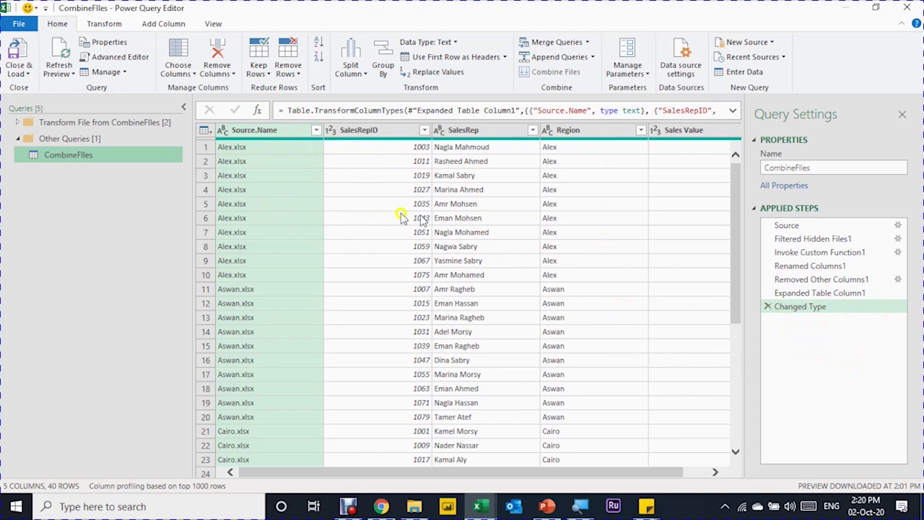
- Remove the Source.Name column and choose Close & Load To
click(221, 57)
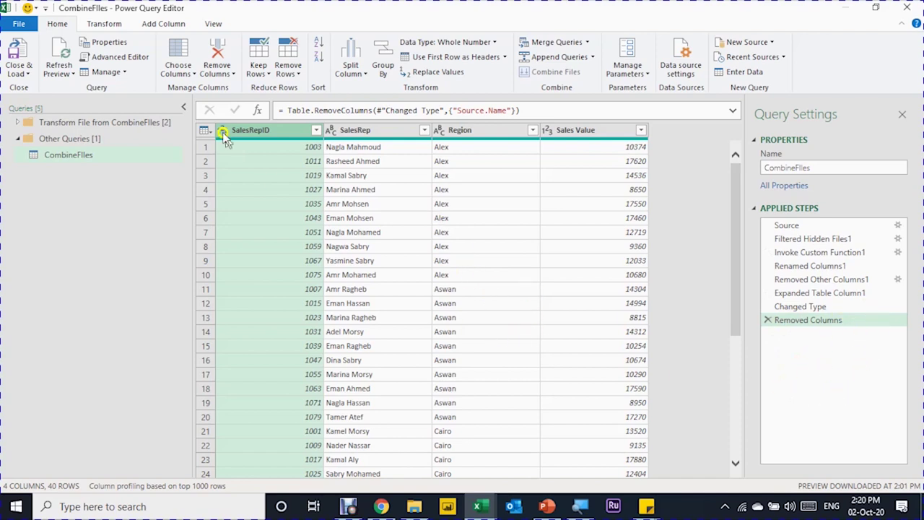
drag(190, 105, 115, 92)
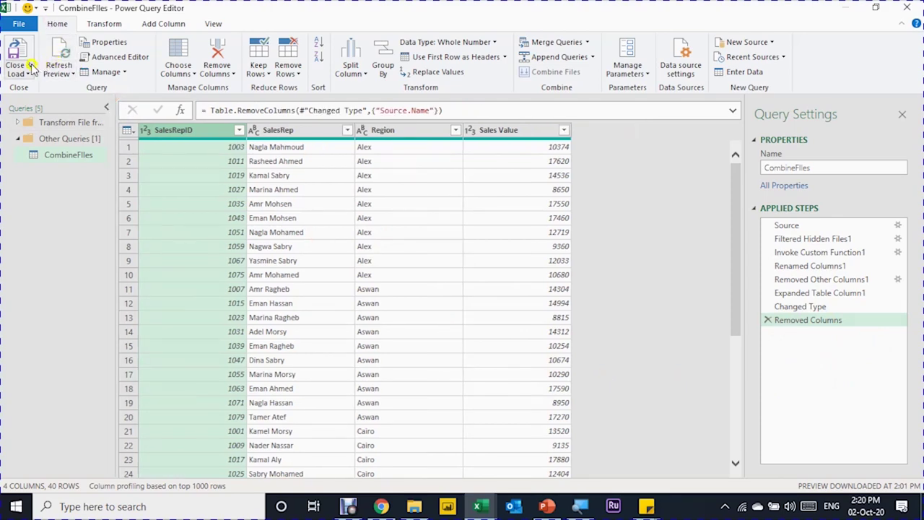
click(11, 79)
click(57, 102)
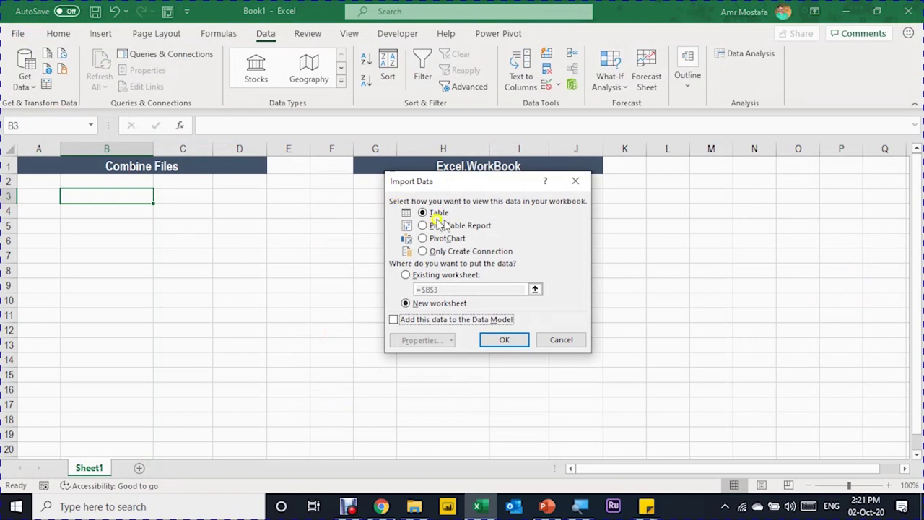
- Load CombineFiles to the existing worksheet, starting in the cell under the Combine Files heading
click(415, 277)
click(46, 195)
click(515, 340)
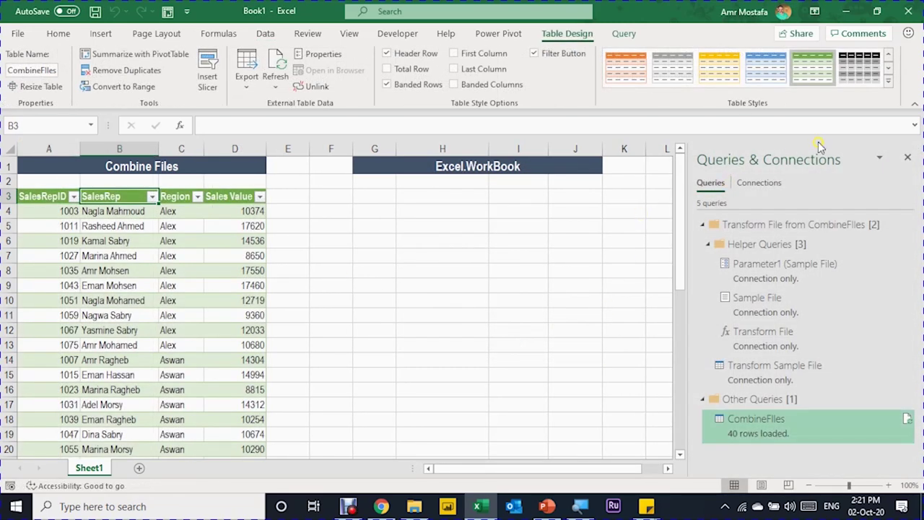
- Collapse the Transform File helper group in Queries & Connections and dismiss the preview card
click(702, 225)
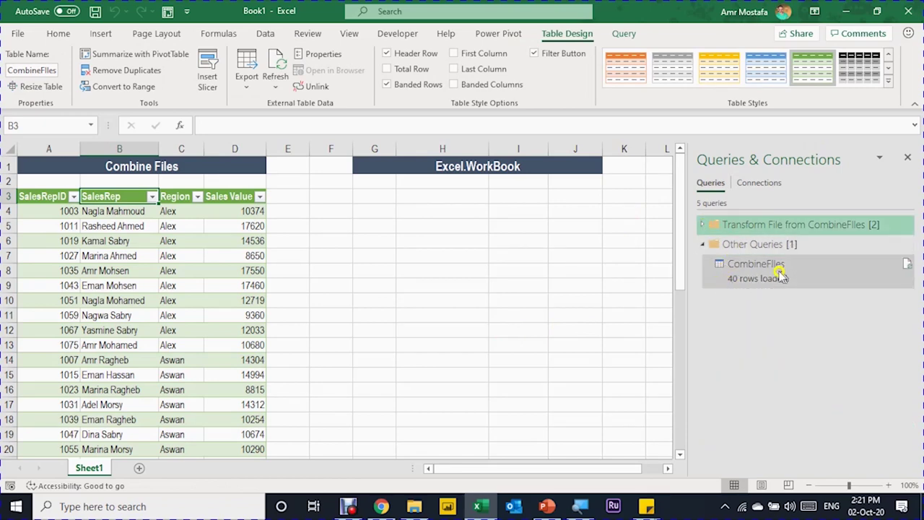
mouse_move(760, 280)
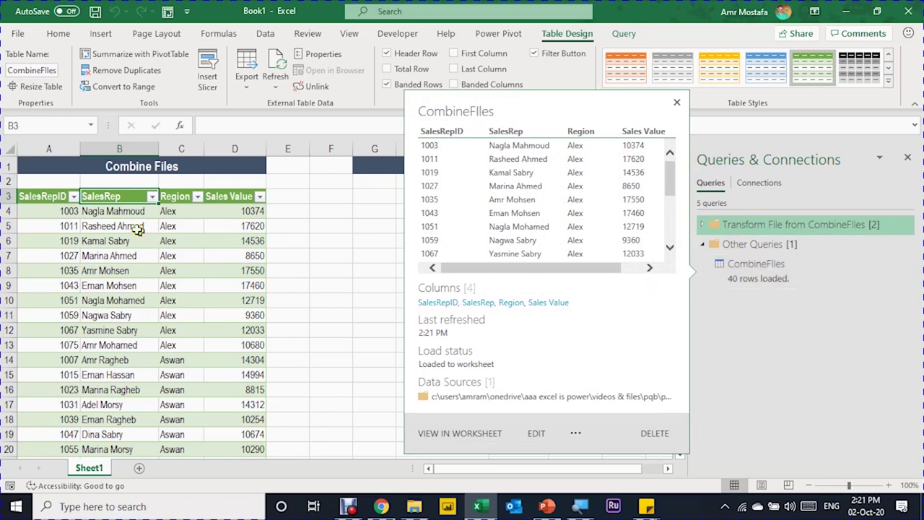
click(103, 225)
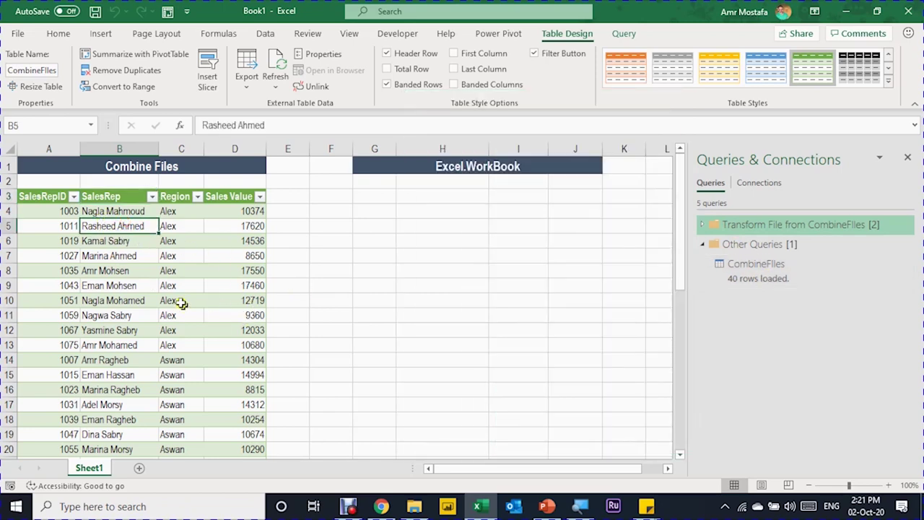
scroll(124, 225, down, 5)
scroll(175, 299, up, 5)
- From cell G3, connect again to the regional sales folder via Get Data > From Folder
click(364, 200)
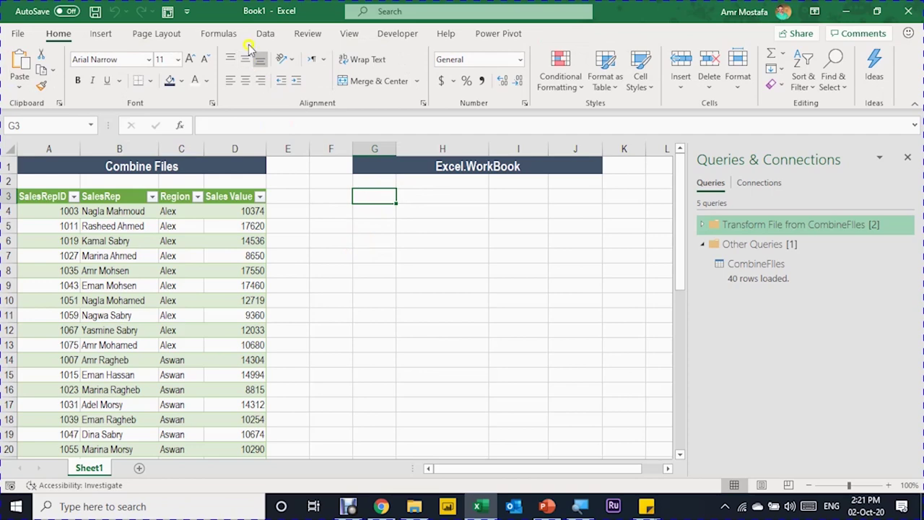
click(266, 33)
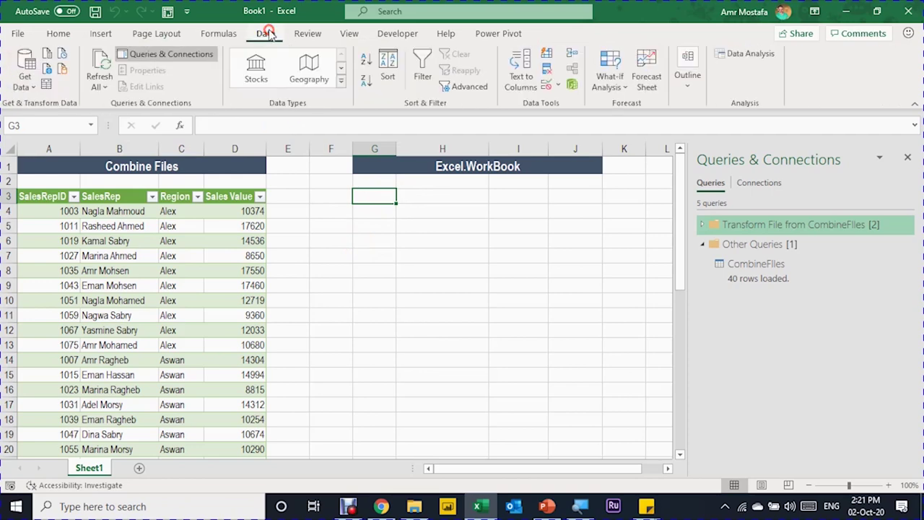
click(24, 80)
mouse_move(101, 114)
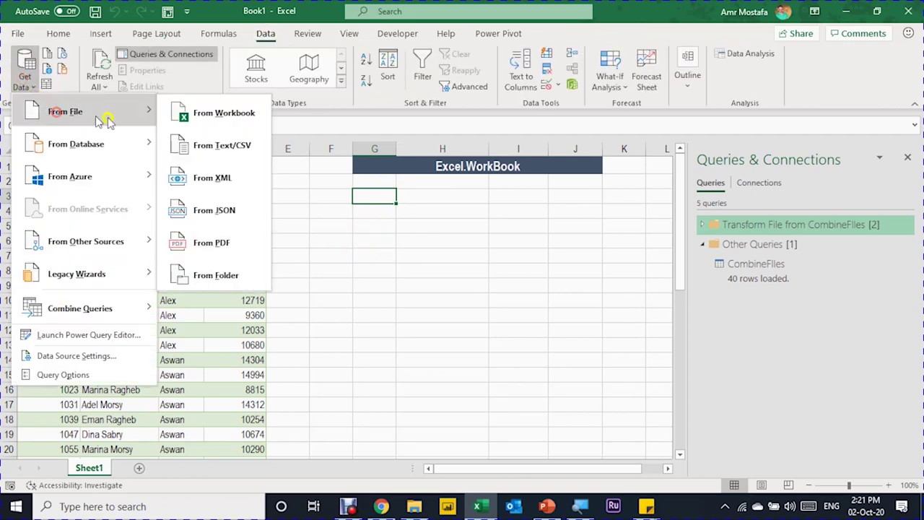
click(250, 271)
key(ctrl+v)
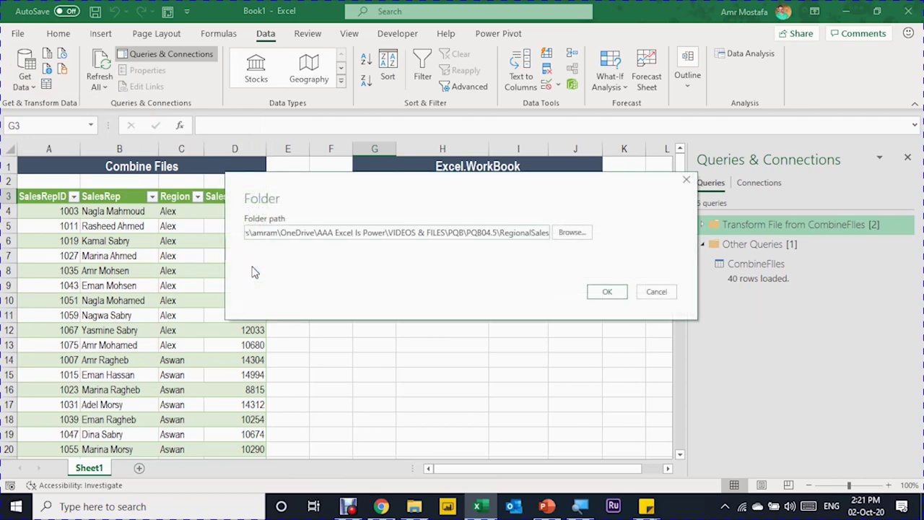
click(600, 292)
- Open the folder files in Power Query and rename the query Excel_Workbook
click(644, 438)
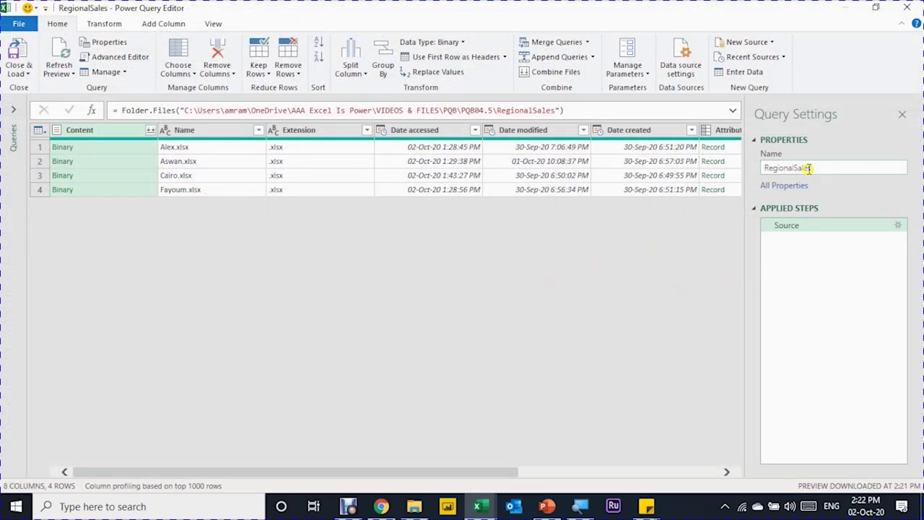
drag(827, 166, 744, 166)
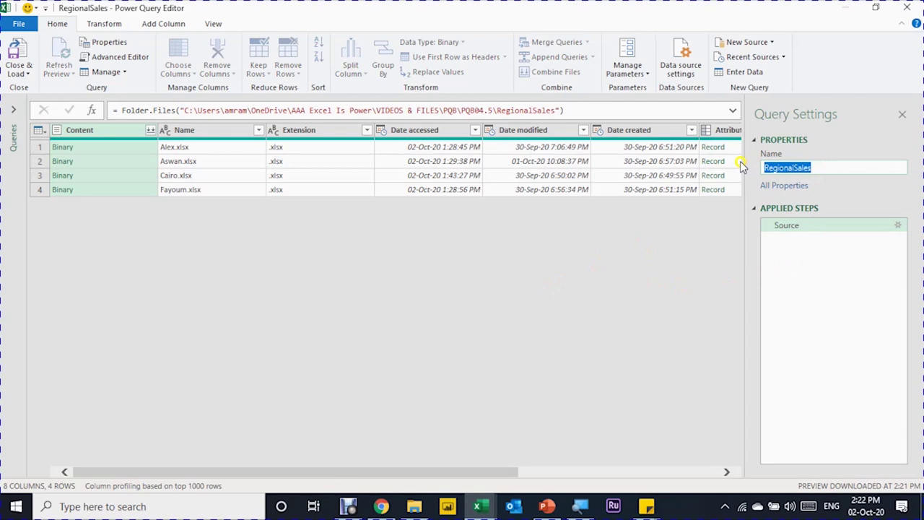
text(Excel)
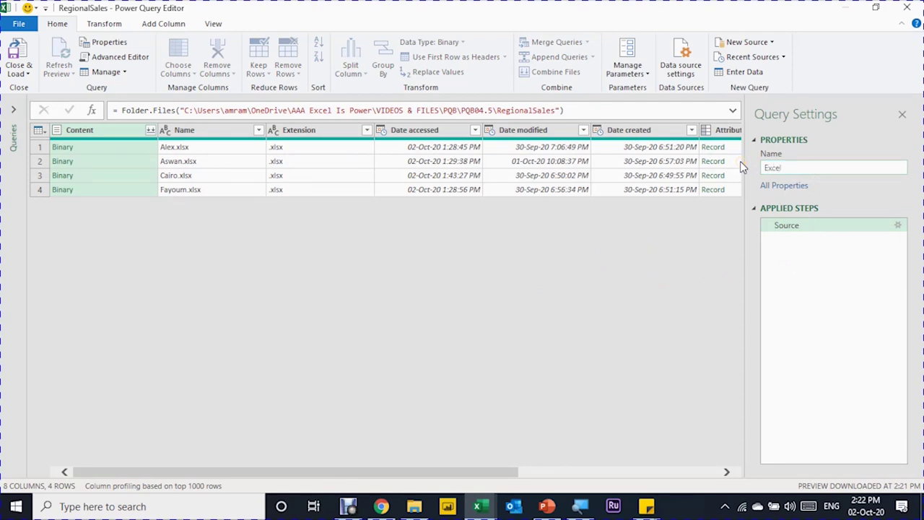
text(_Workbook)
click(739, 161)
click(167, 145)
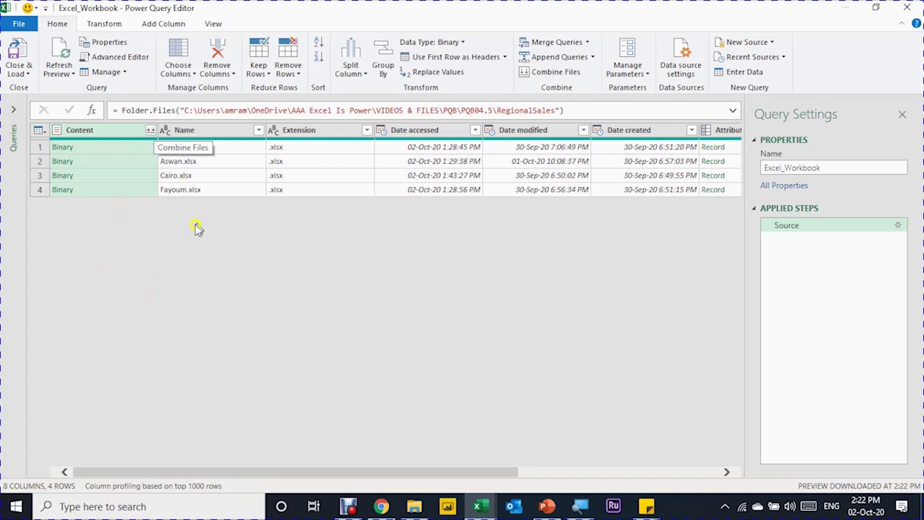
- Add a Custom column with the formula = Excel.Workbook([Content]), inserting Content from the available columns
click(171, 24)
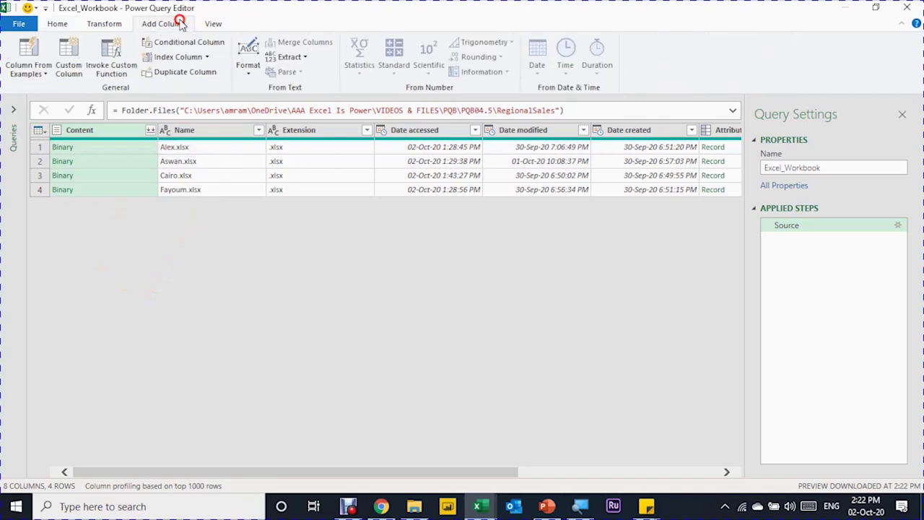
click(66, 54)
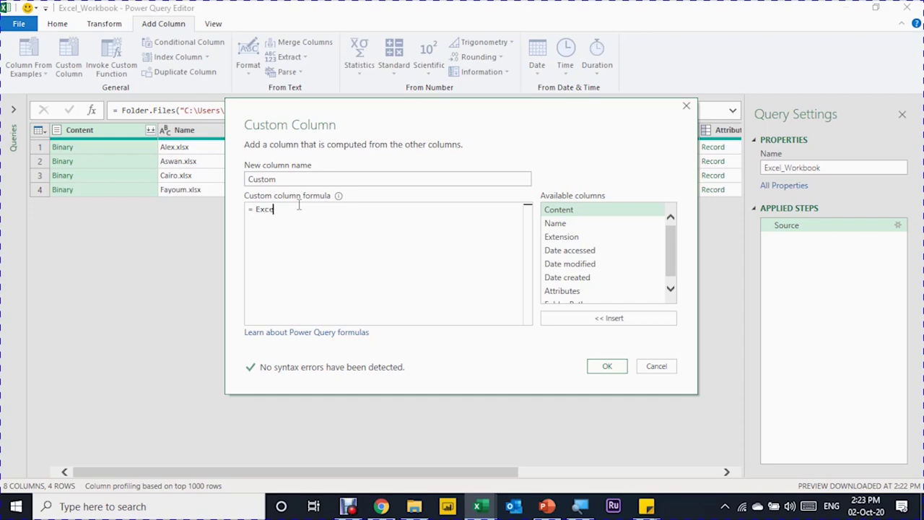
text(l)
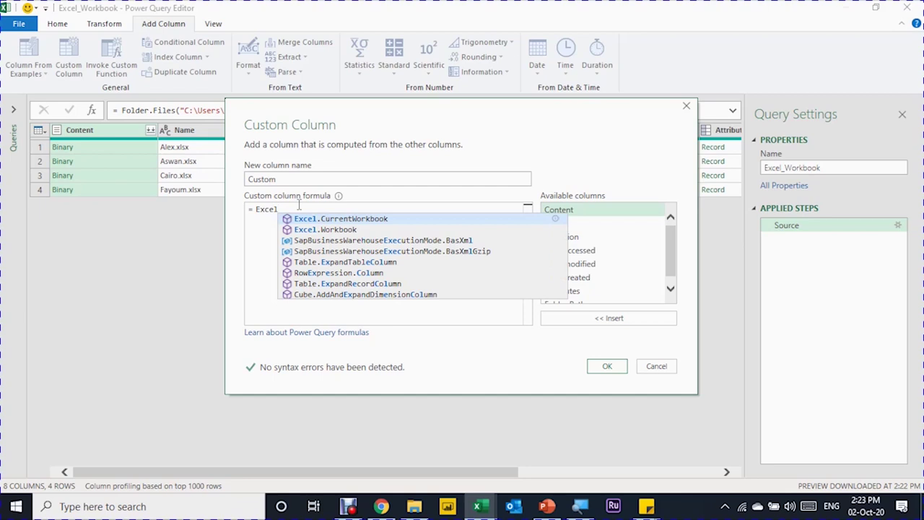
text(.W)
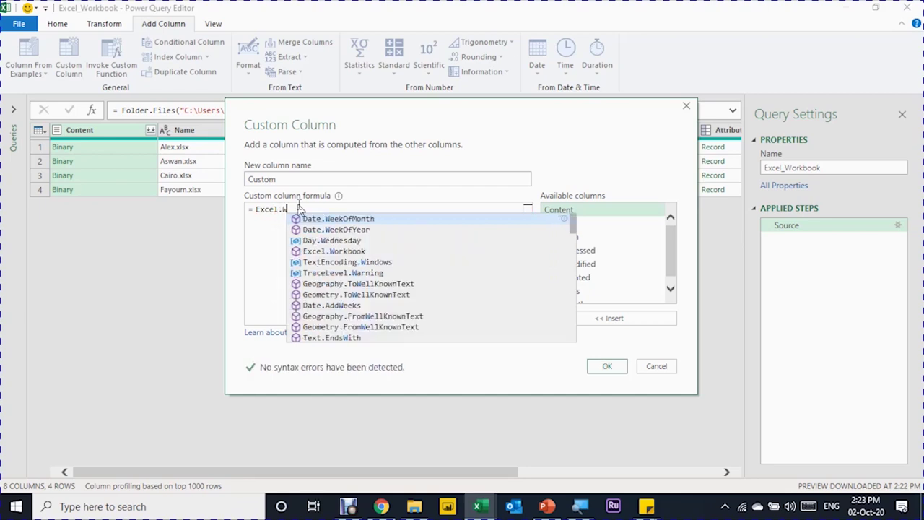
text(o)
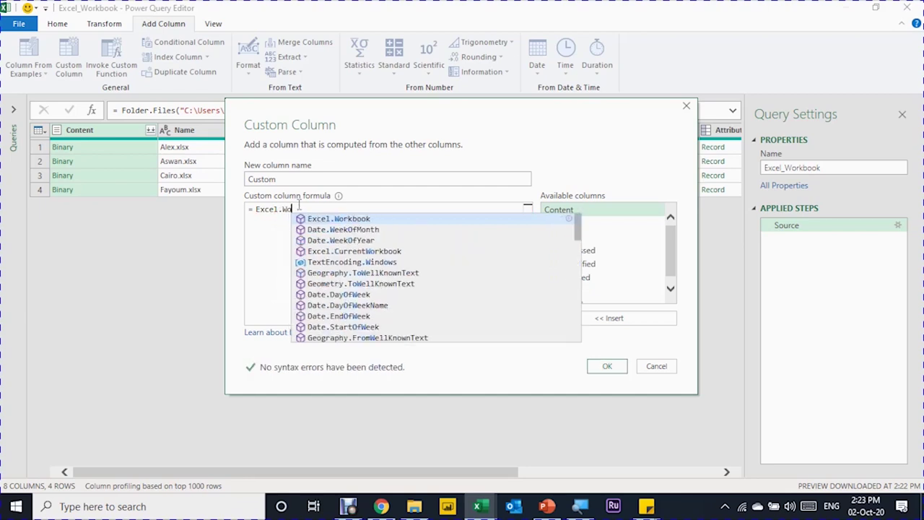
text(rkbook()
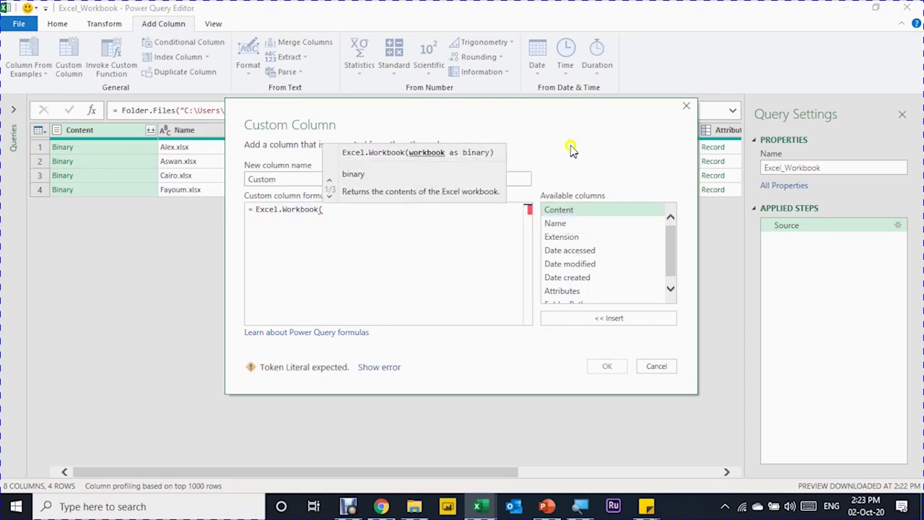
double_click(570, 210)
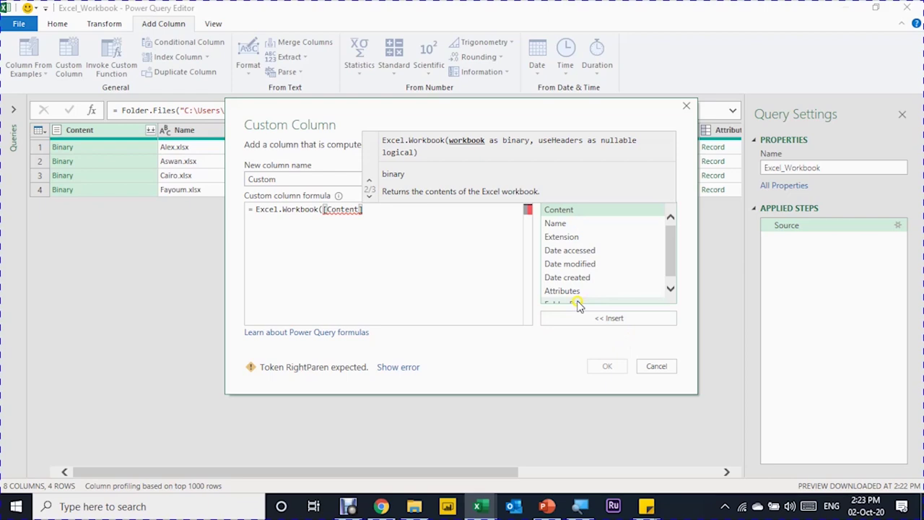
text())
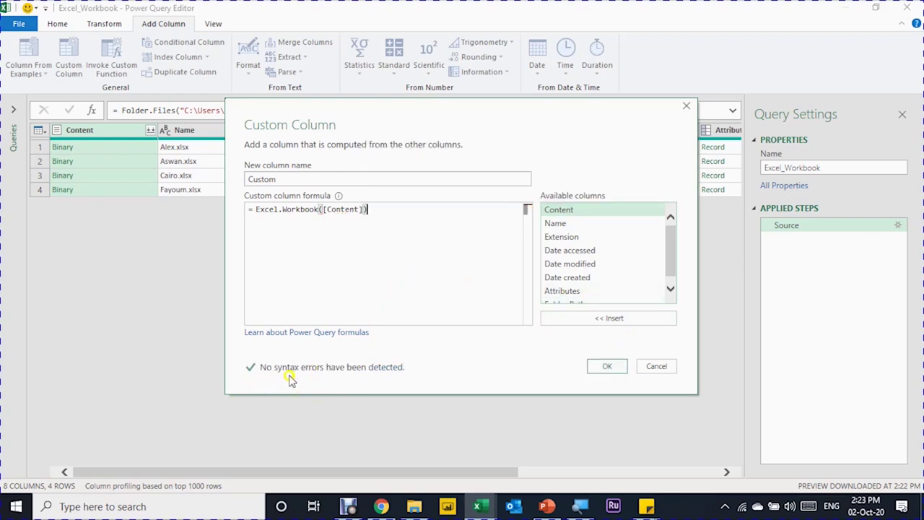
click(607, 366)
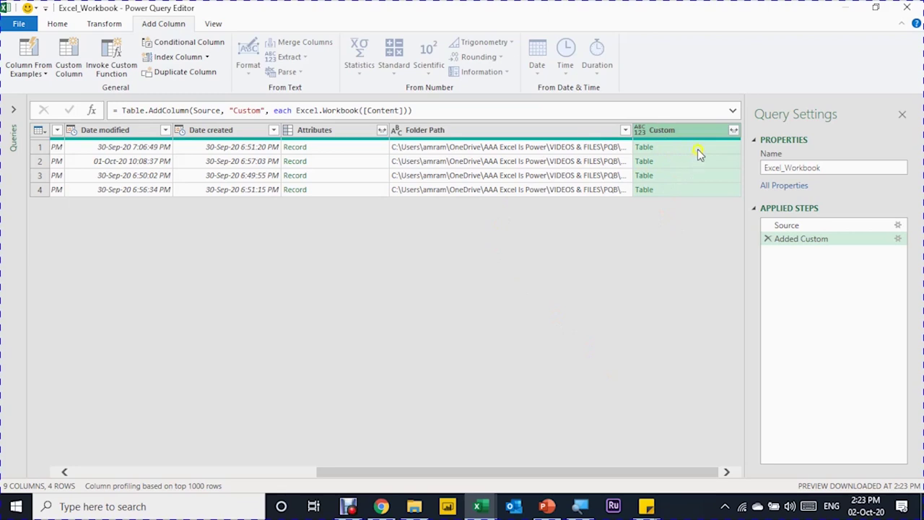
- Preview the nested tables inside the first workbook's Custom cell
click(698, 148)
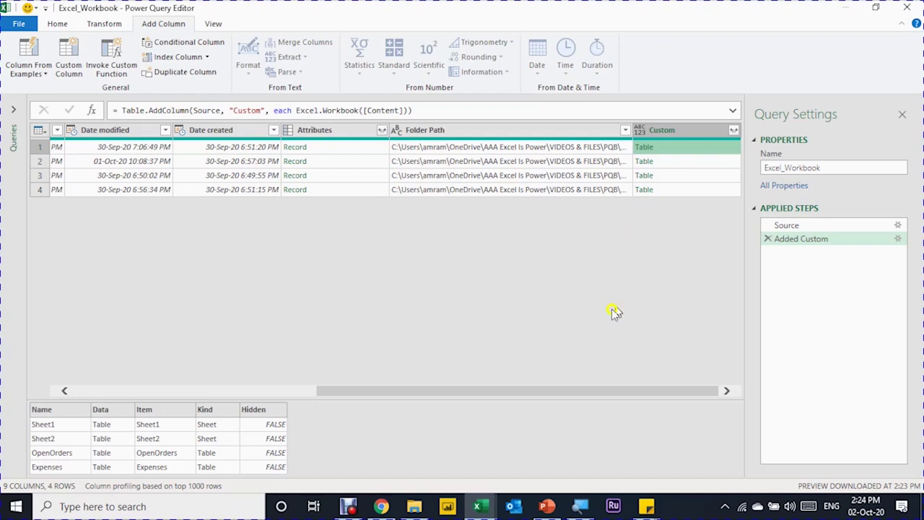
click(664, 134)
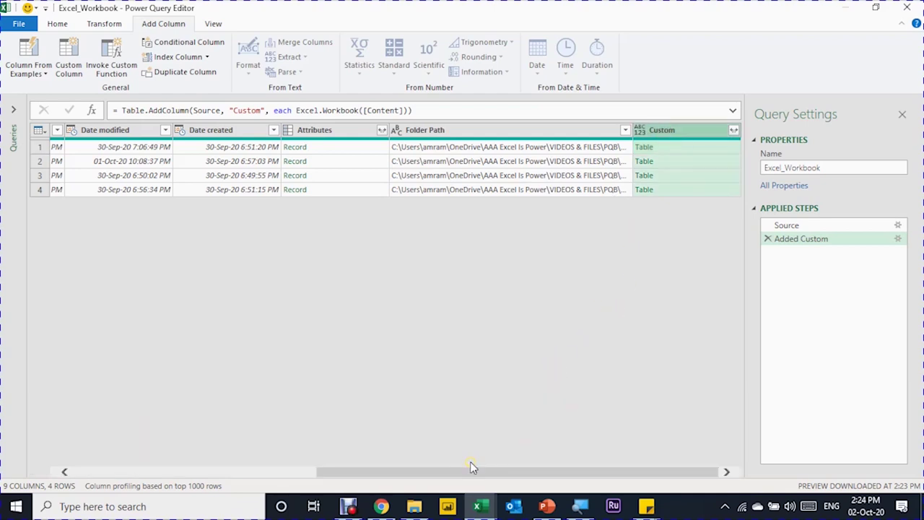
drag(475, 477, 158, 514)
- Keep only the Name and Custom columns using Remove Other Columns
click(196, 135)
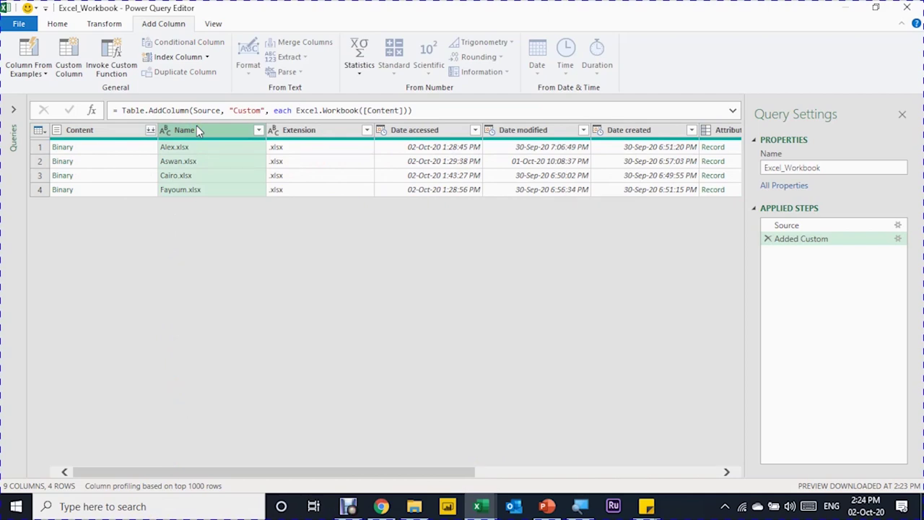
right_click(196, 127)
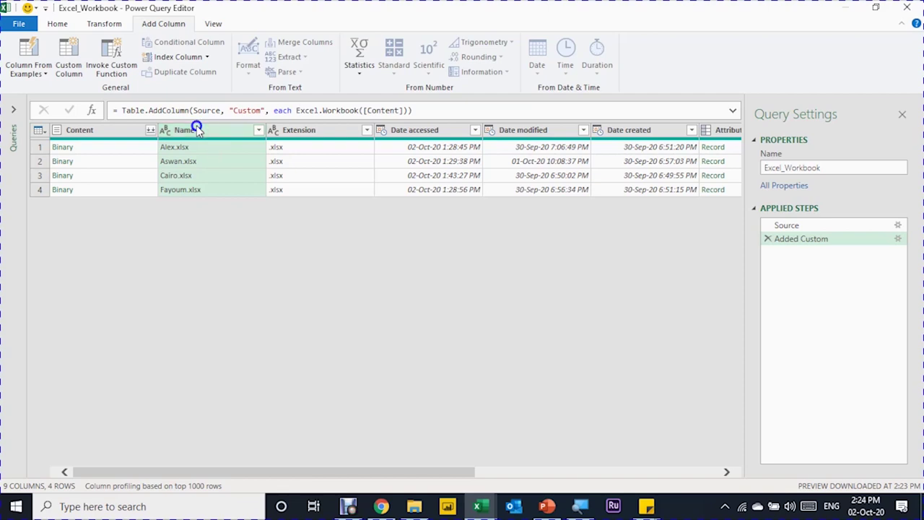
click(257, 168)
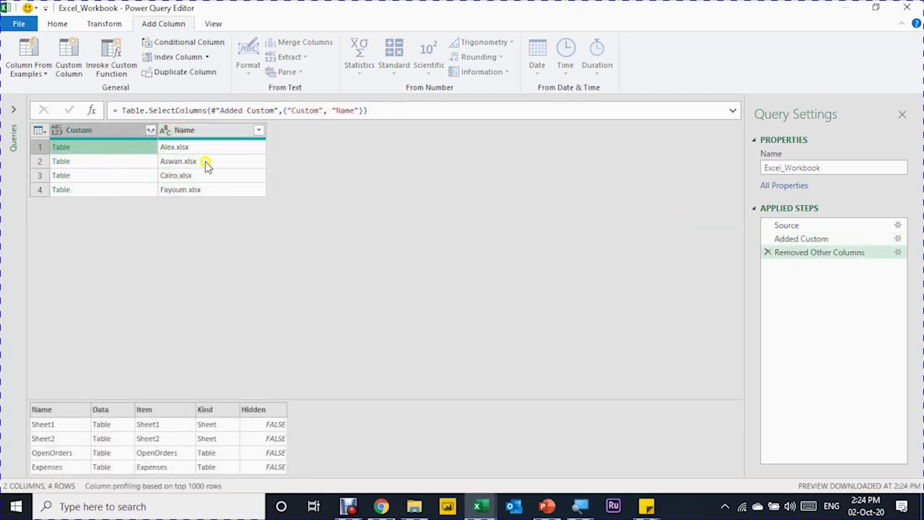
click(151, 130)
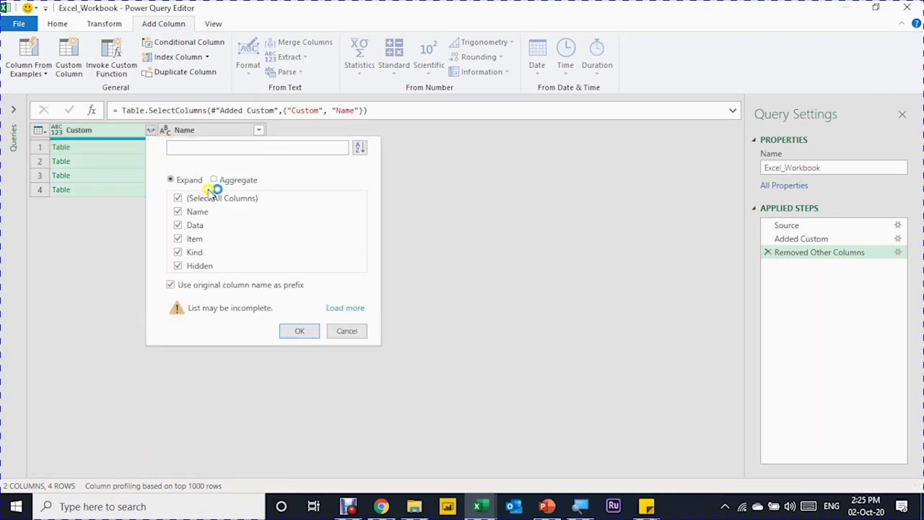
- Expand all five Custom fields with the original-column-name prefix turned off
click(171, 285)
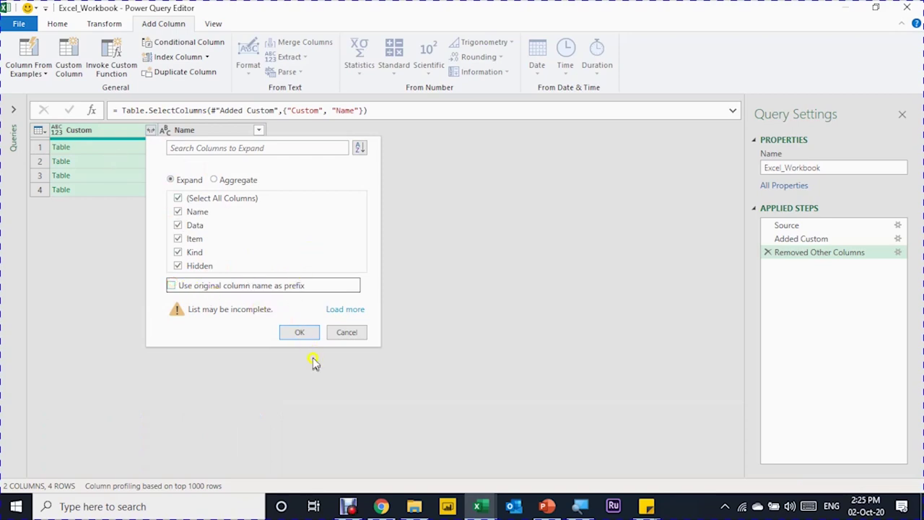
click(302, 332)
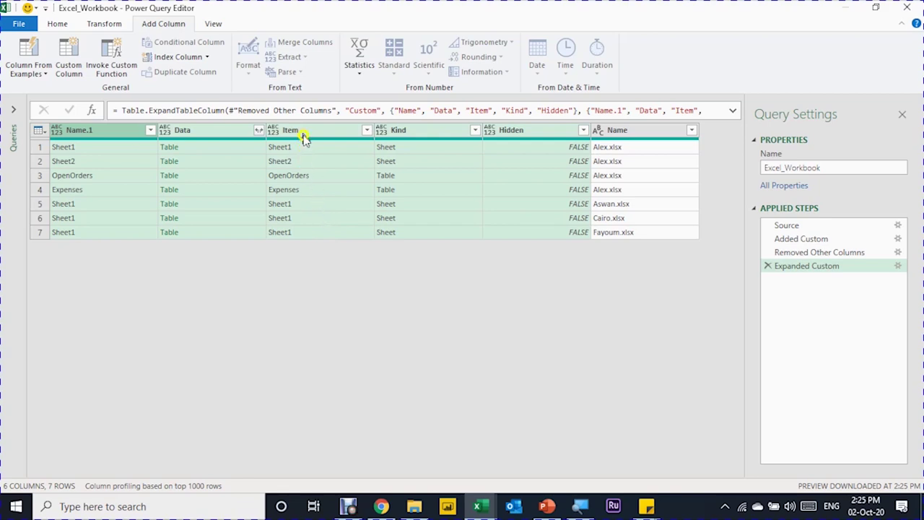
- Filter the Item column to keep only Sheet1 rows
click(366, 130)
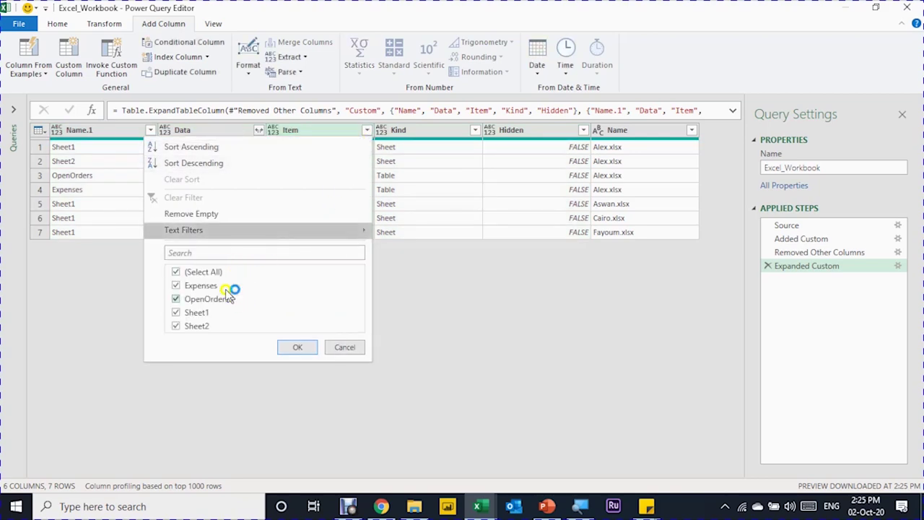
click(178, 272)
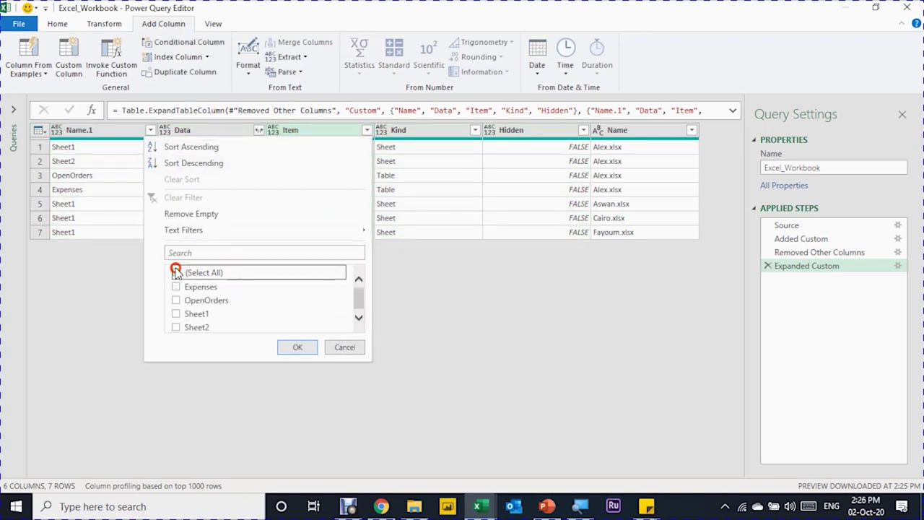
click(177, 314)
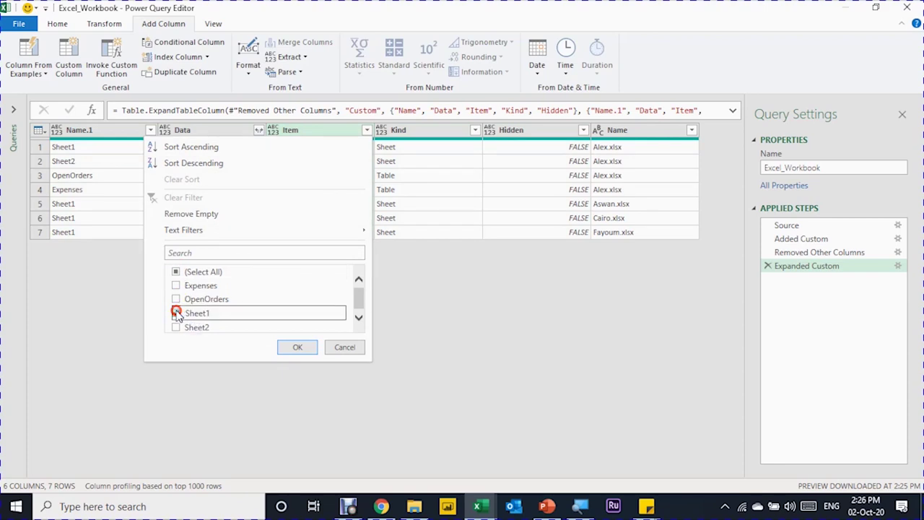
click(289, 349)
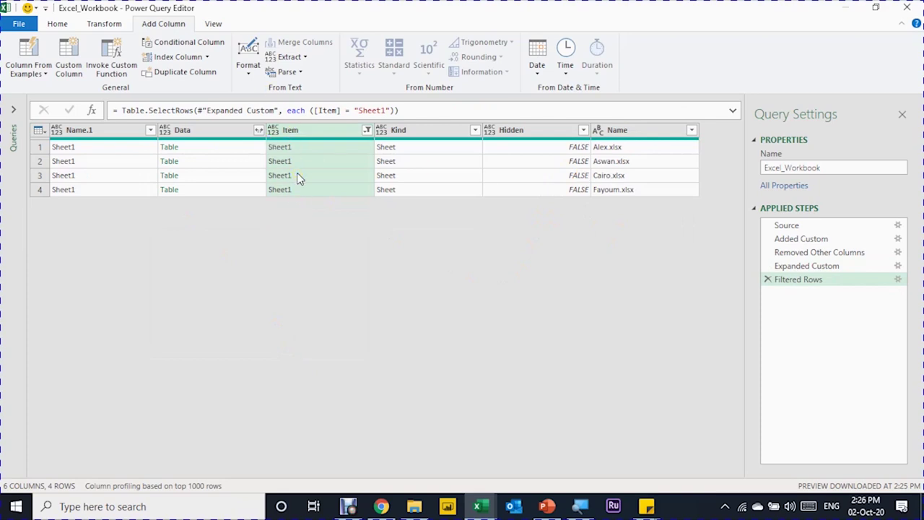
- Preview the Alex, Aswan, Cairo and Fayoum sales tables in the Data column
click(242, 146)
scroll(237, 444, down, 1)
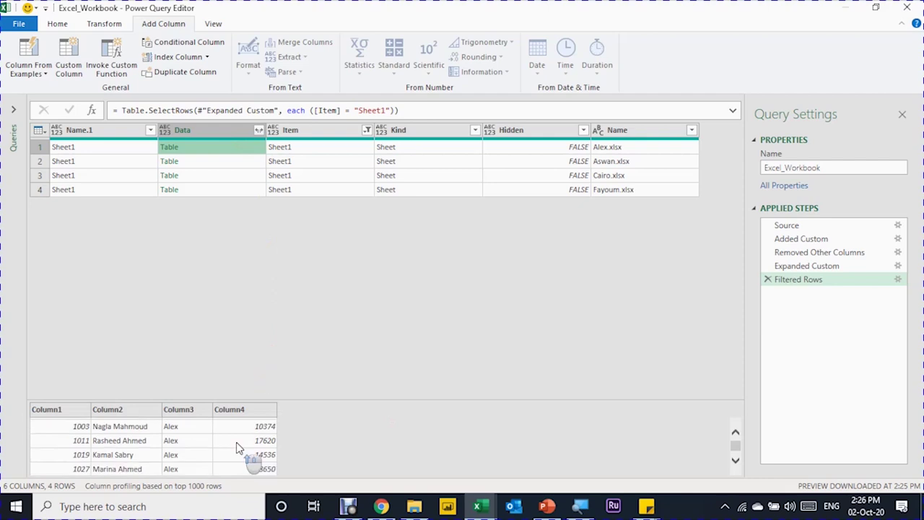
scroll(249, 459, up, 1)
click(211, 161)
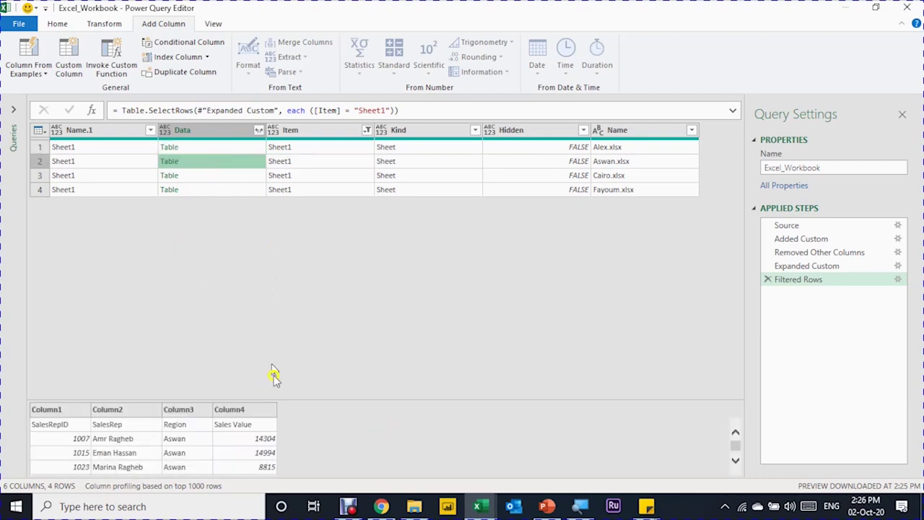
click(208, 177)
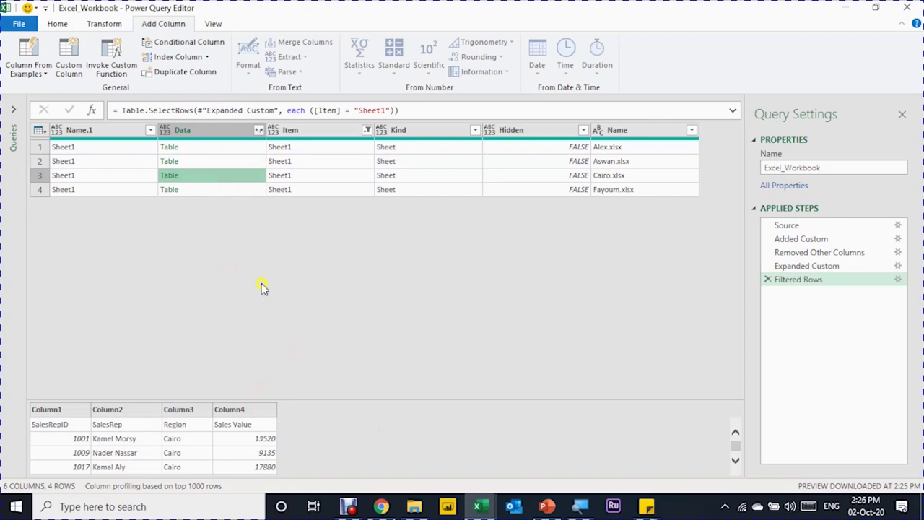
click(204, 190)
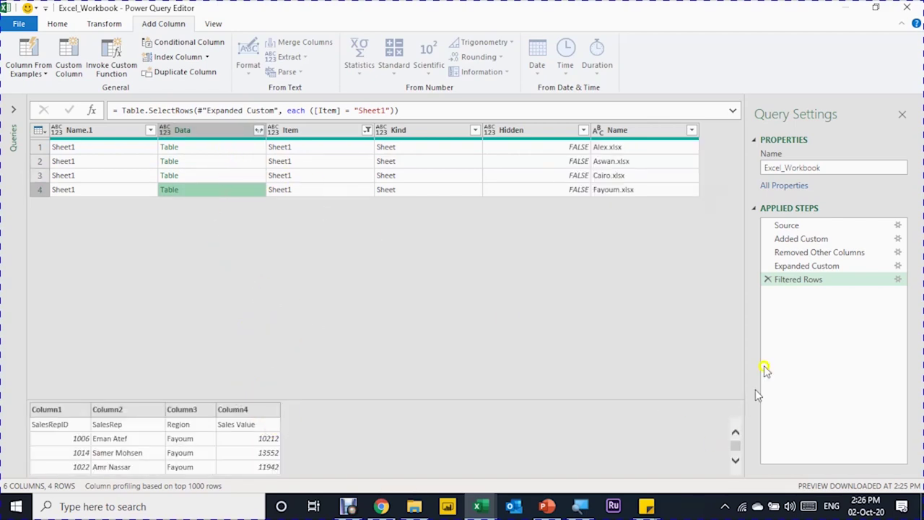
- Keep only the Name and Data columns using Remove Other Columns
click(630, 131)
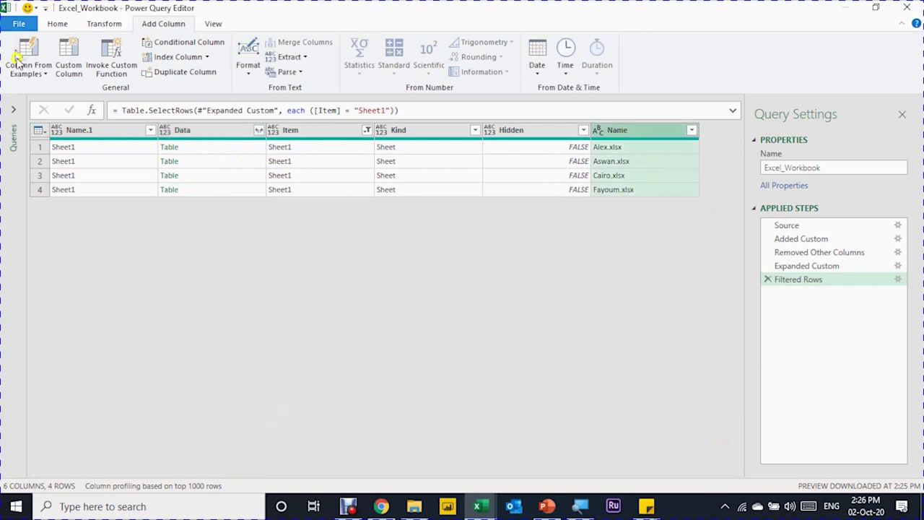
click(231, 131)
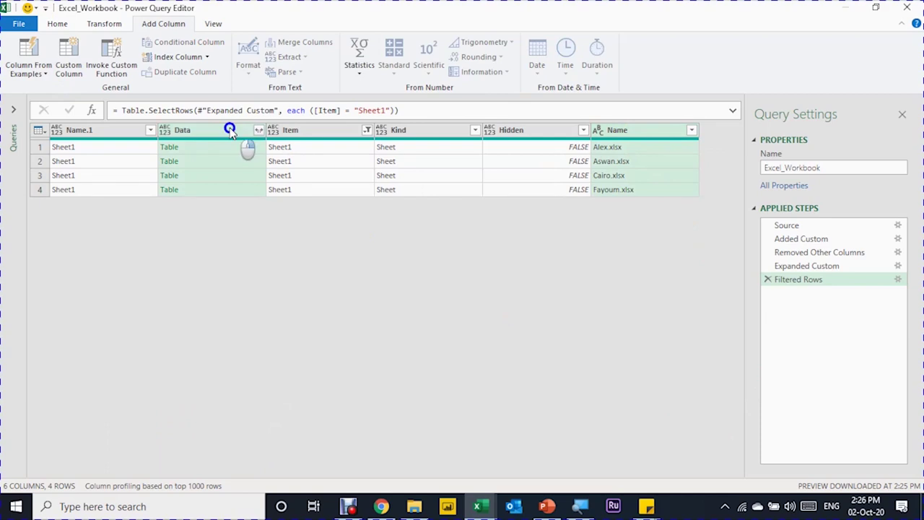
right_click(229, 130)
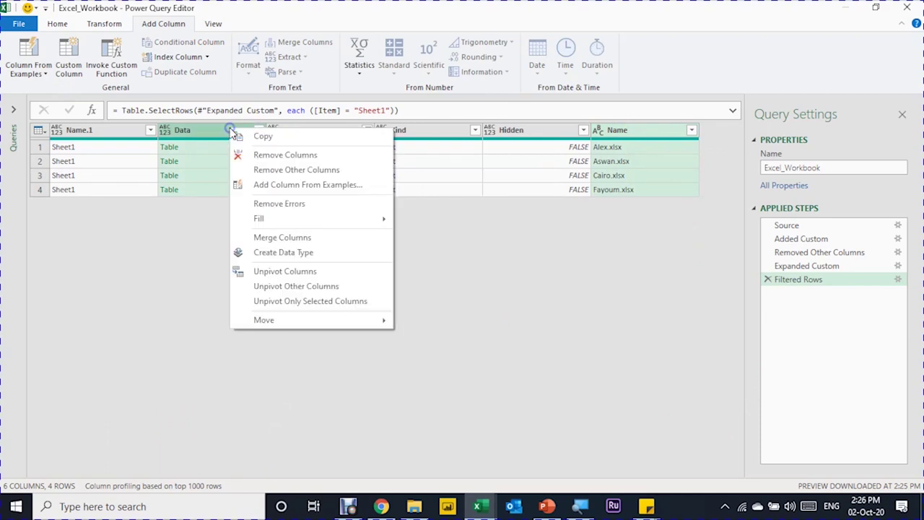
click(268, 169)
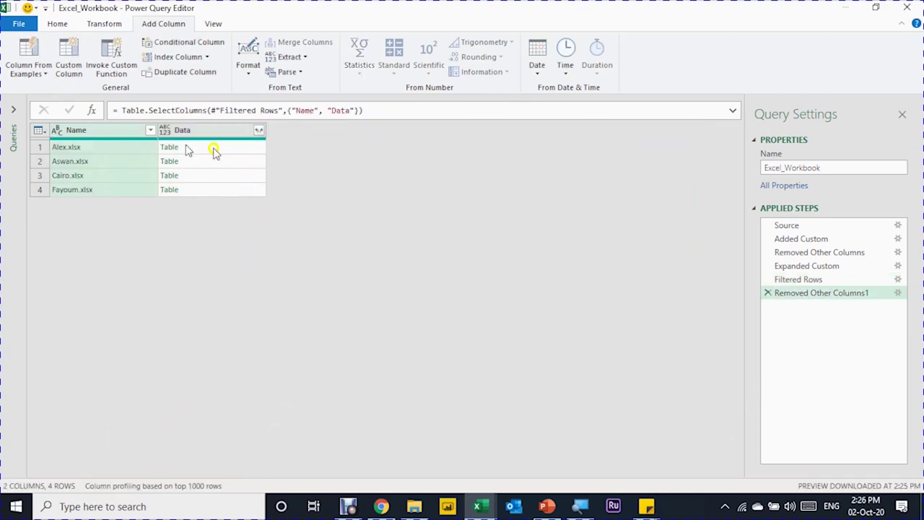
- Expand the Data tables, promote the first row to headers, and rename the Alex.xlsx column to Source
click(258, 131)
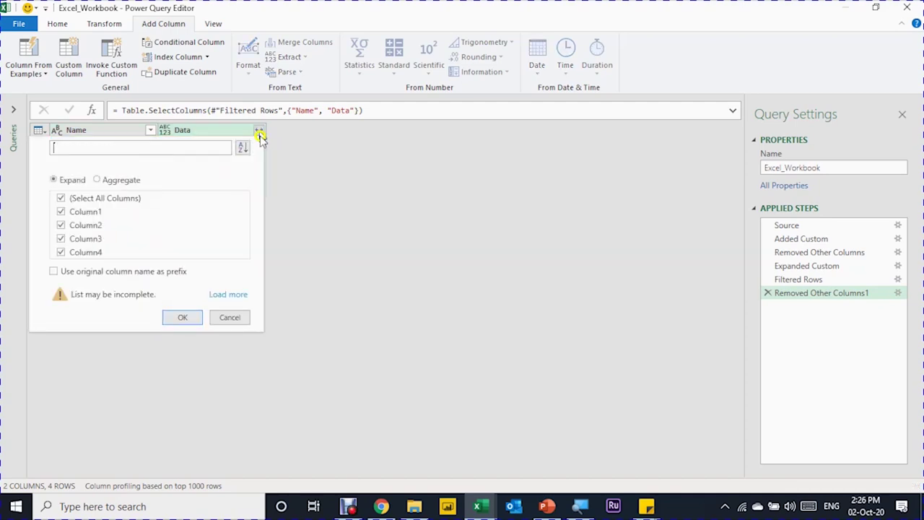
click(193, 317)
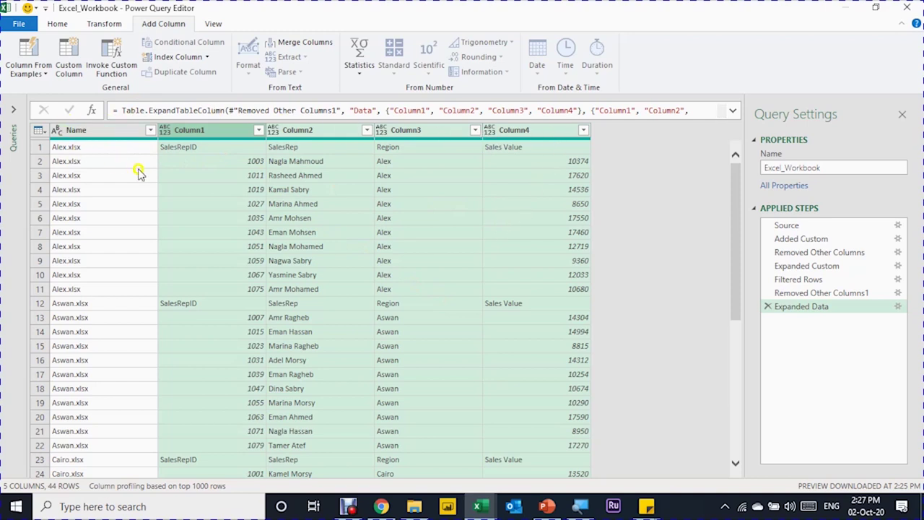
click(56, 23)
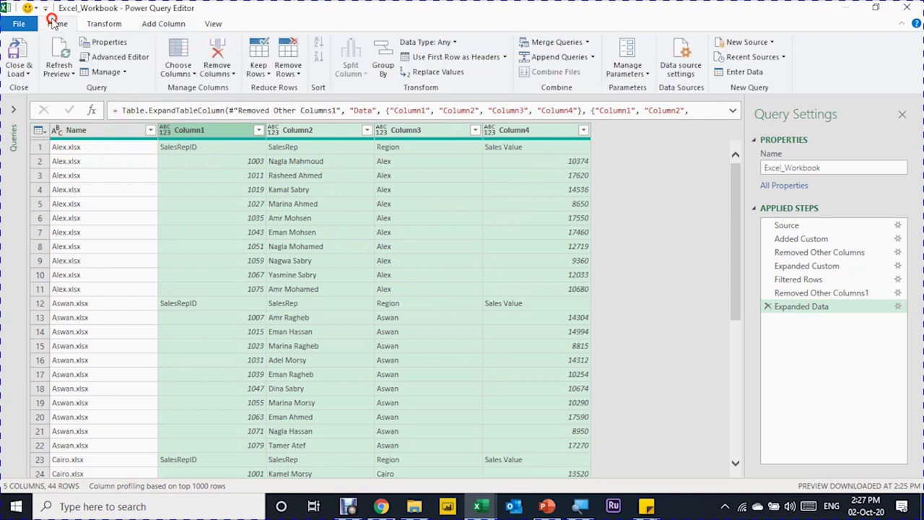
click(438, 63)
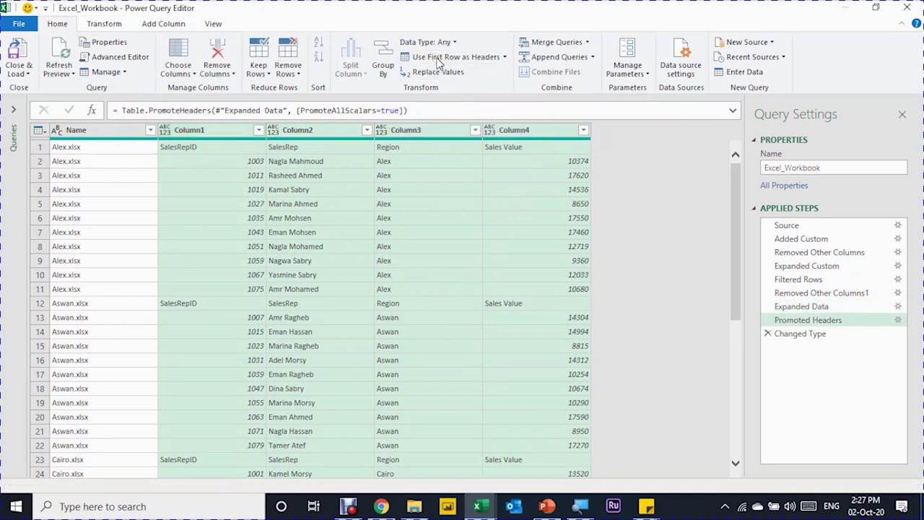
double_click(90, 130)
text(Source)
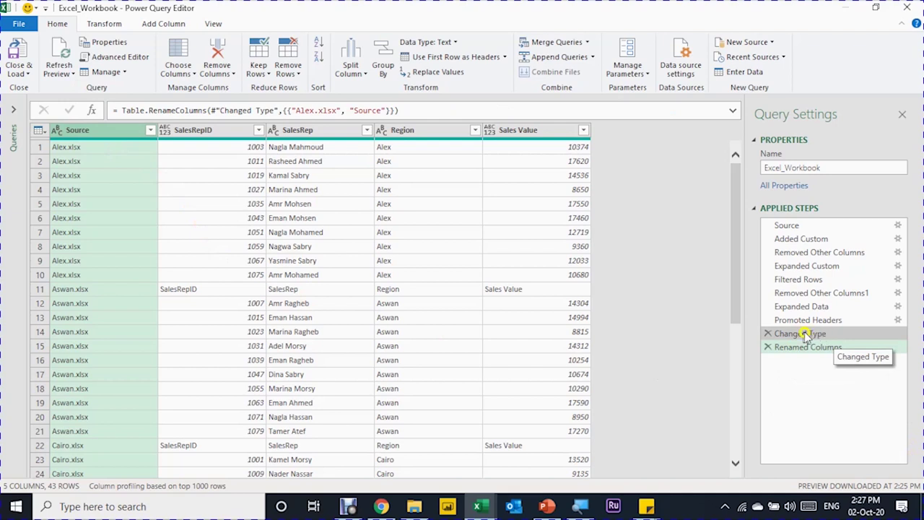
- Delete the Changed Type step, then check the 43 rows for repeated header rows
click(769, 333)
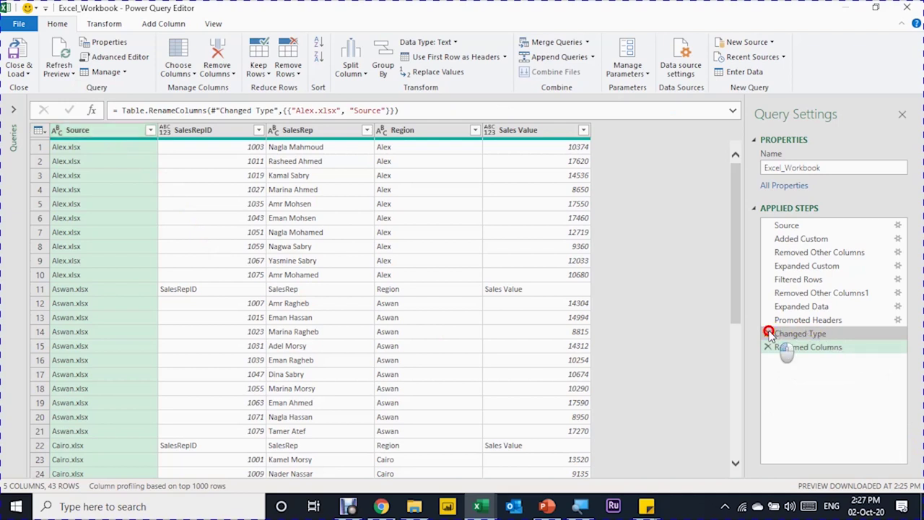
click(526, 281)
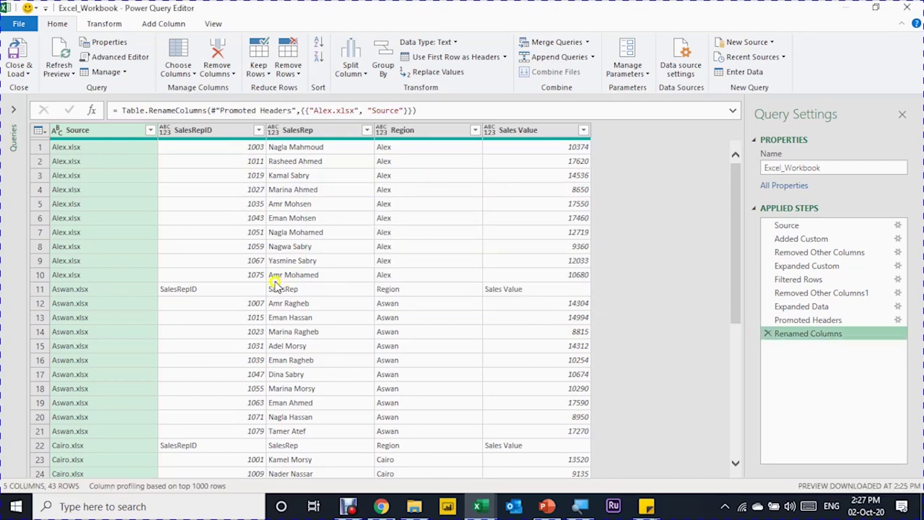
scroll(240, 410, down, 6)
scroll(243, 412, down, 1)
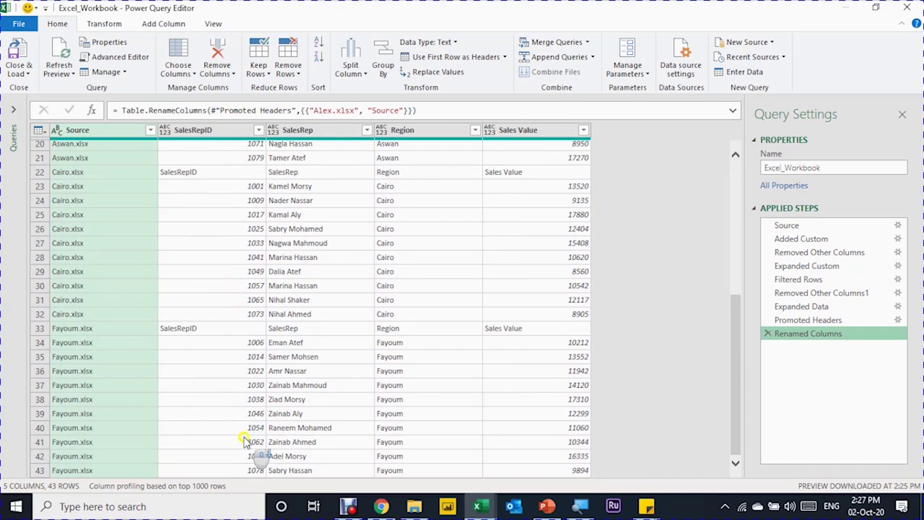
scroll(244, 415, up, 6)
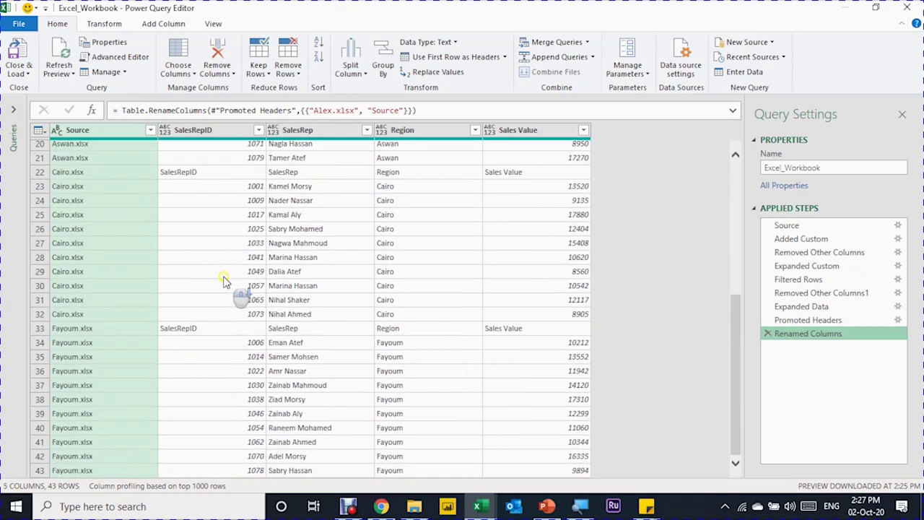
scroll(224, 281, up, 7)
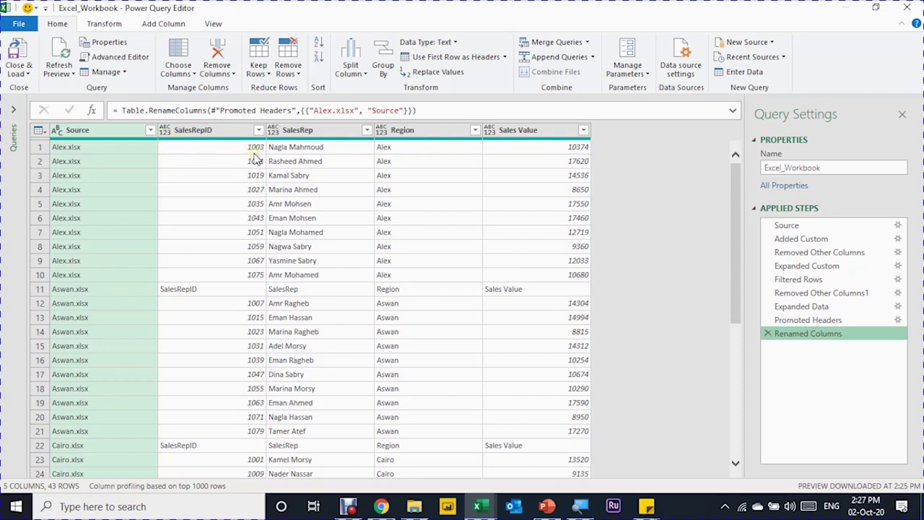
scroll(220, 433, down, 5)
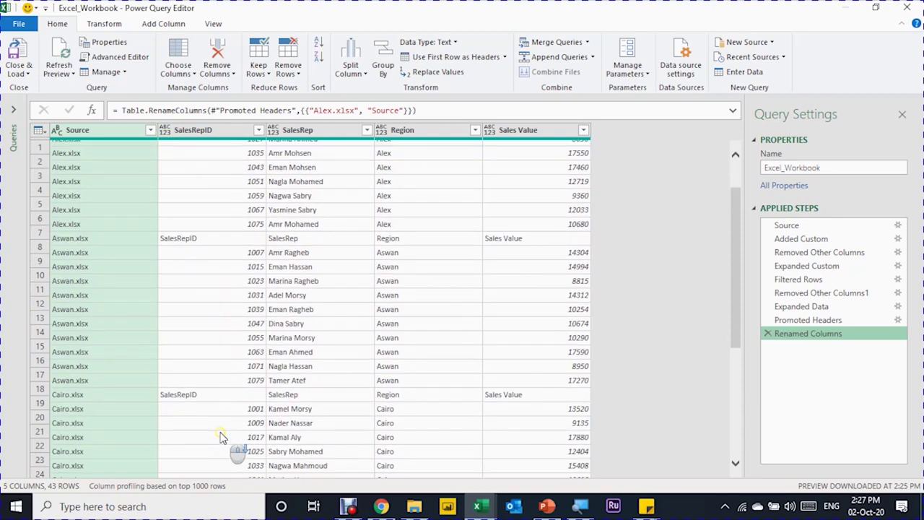
scroll(220, 433, up, 5)
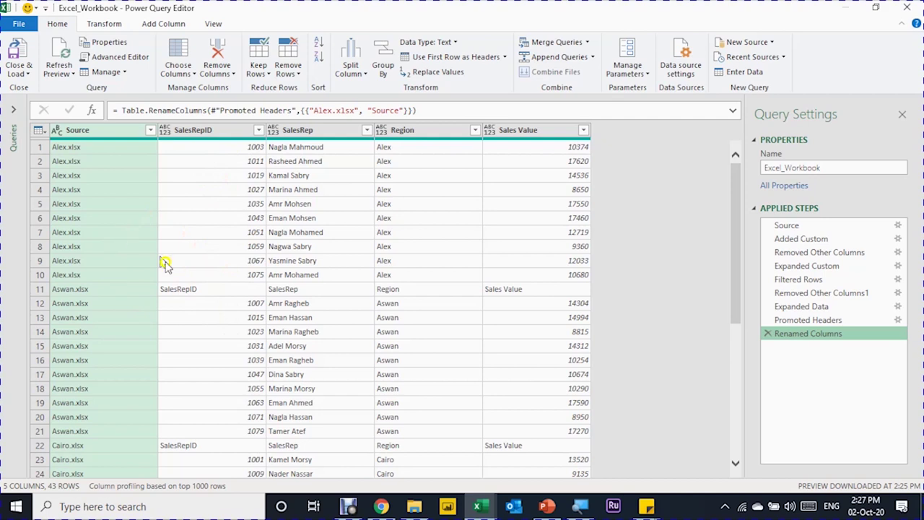
- Filter out the repeated SalesRepID header rows, leaving 40 rows
click(259, 130)
scroll(206, 317, down, 10)
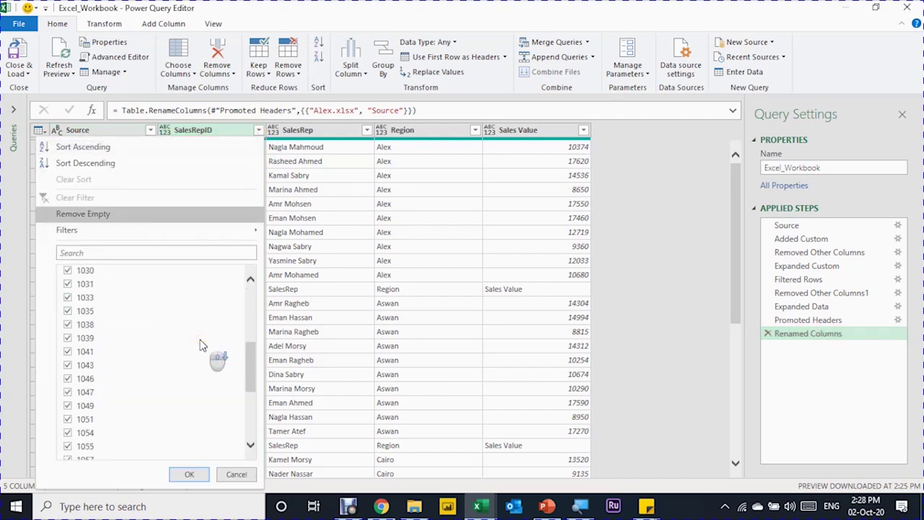
click(69, 454)
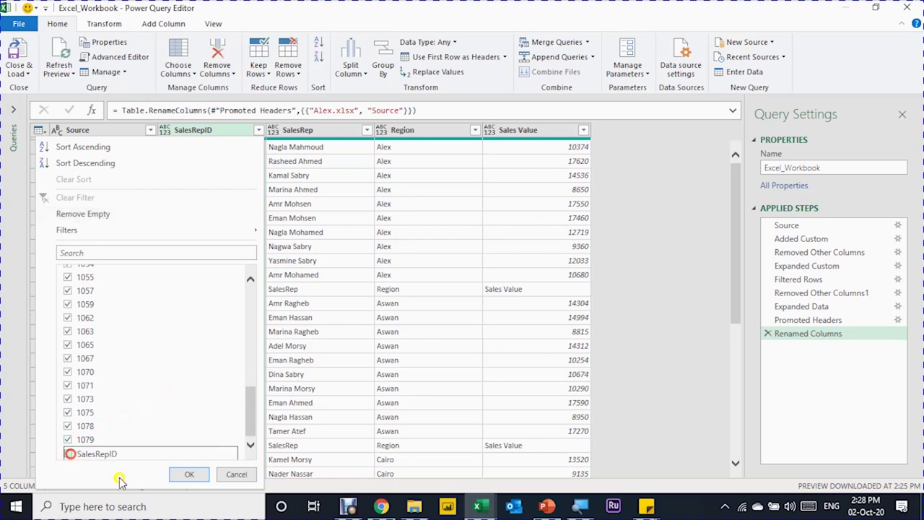
click(189, 474)
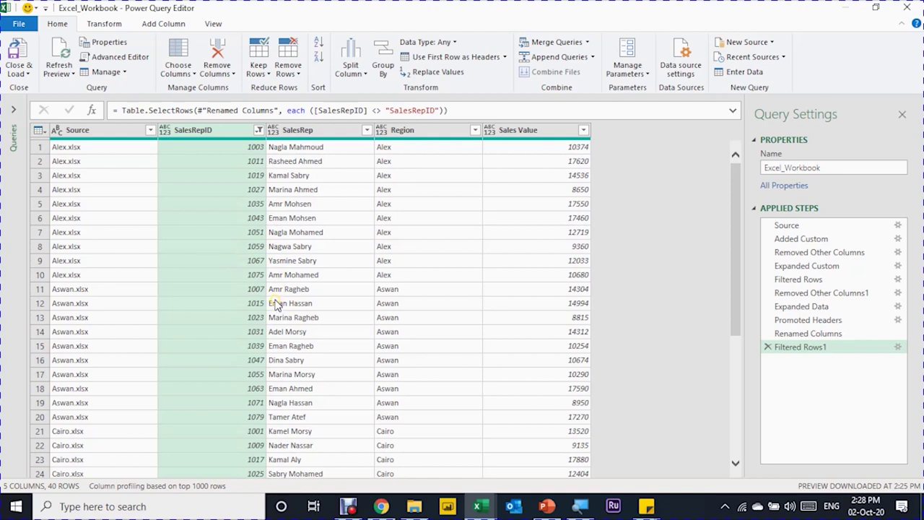
- Select all columns from Source through Sales Value and detect their data types automatically
click(100, 131)
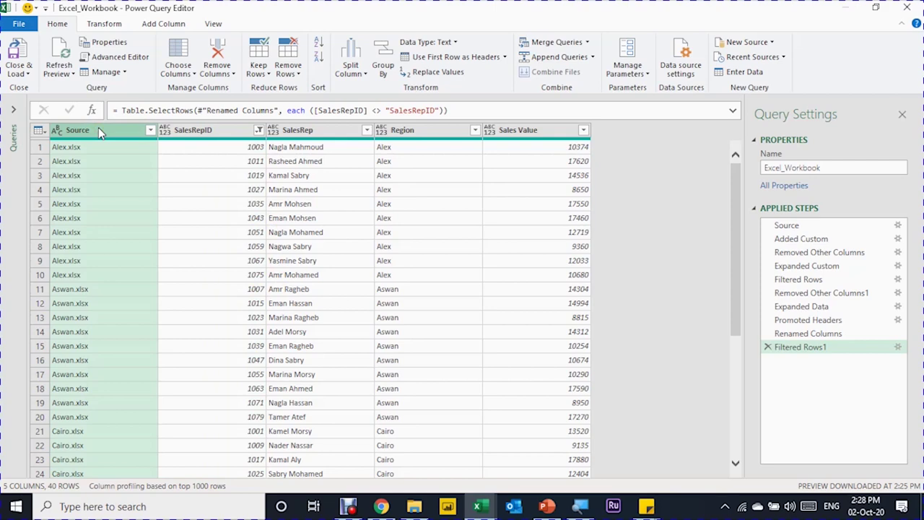
click(538, 131)
click(100, 24)
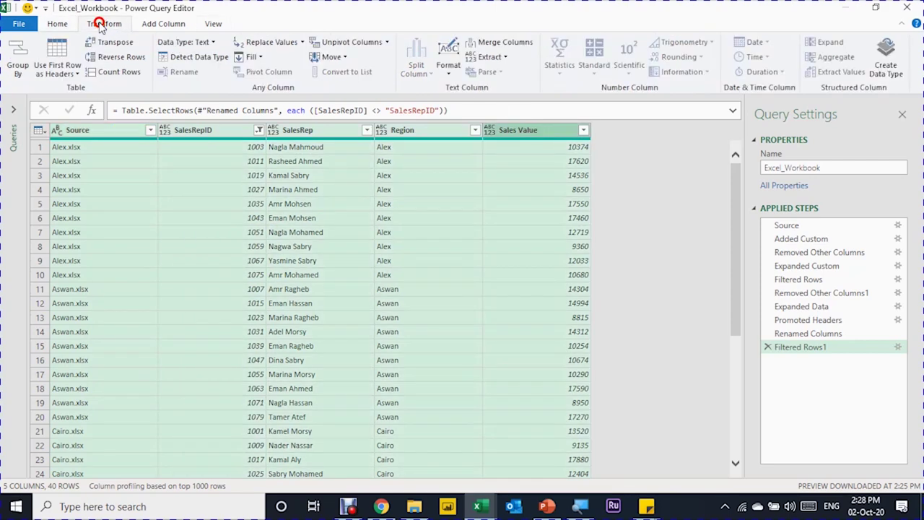
click(174, 61)
click(190, 64)
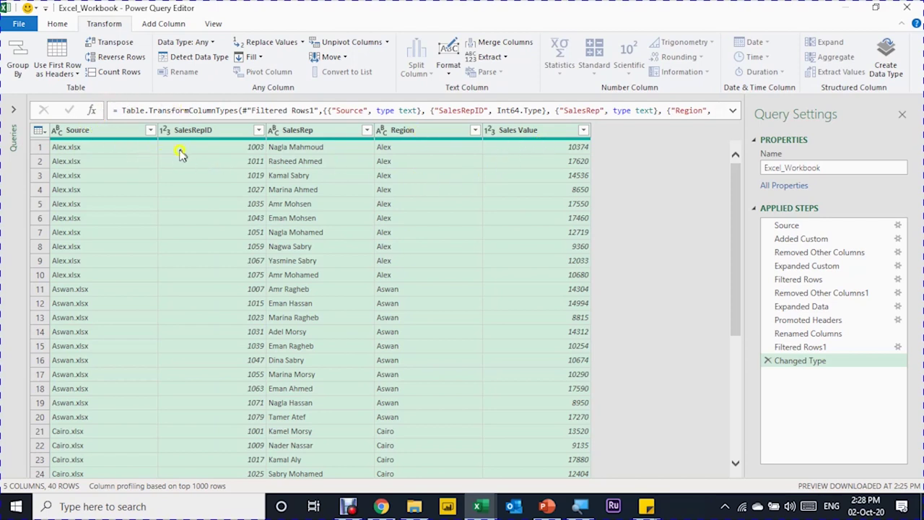
click(57, 24)
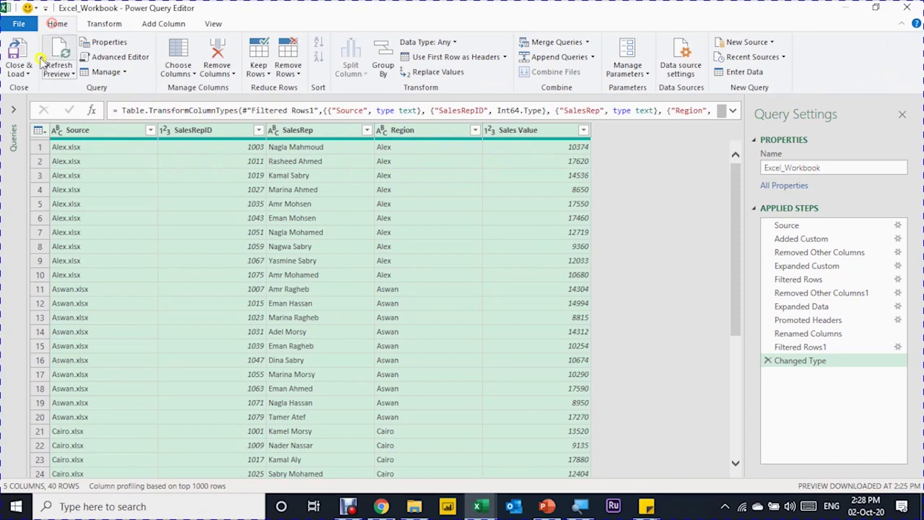
click(28, 68)
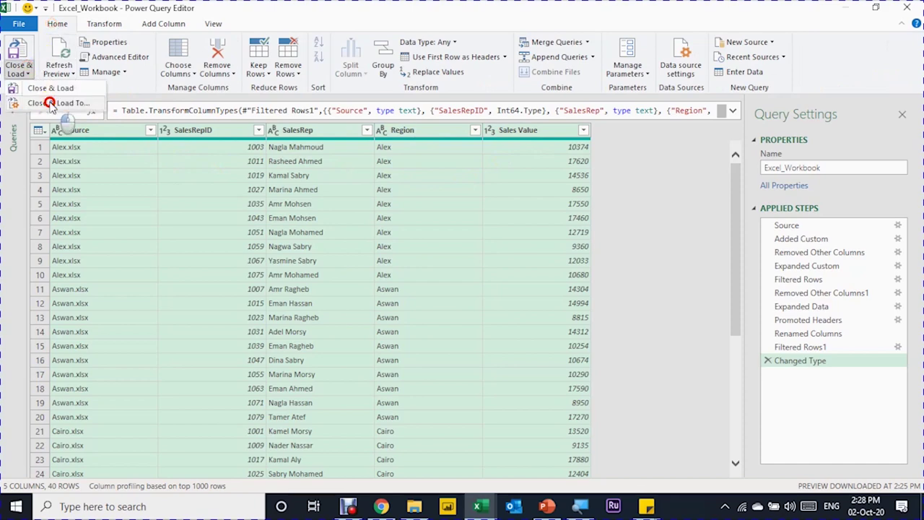
- Load the Excel_Workbook query as a table into the existing worksheet at $G$3
click(58, 102)
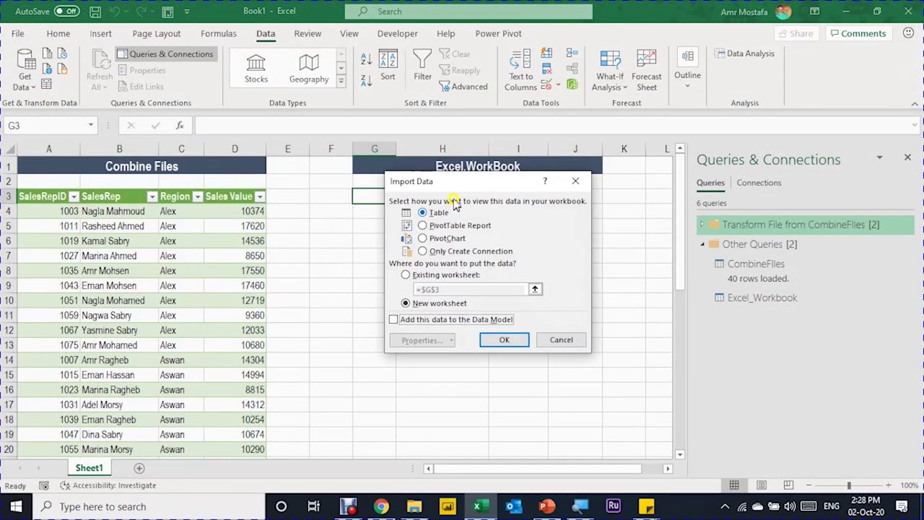
click(406, 275)
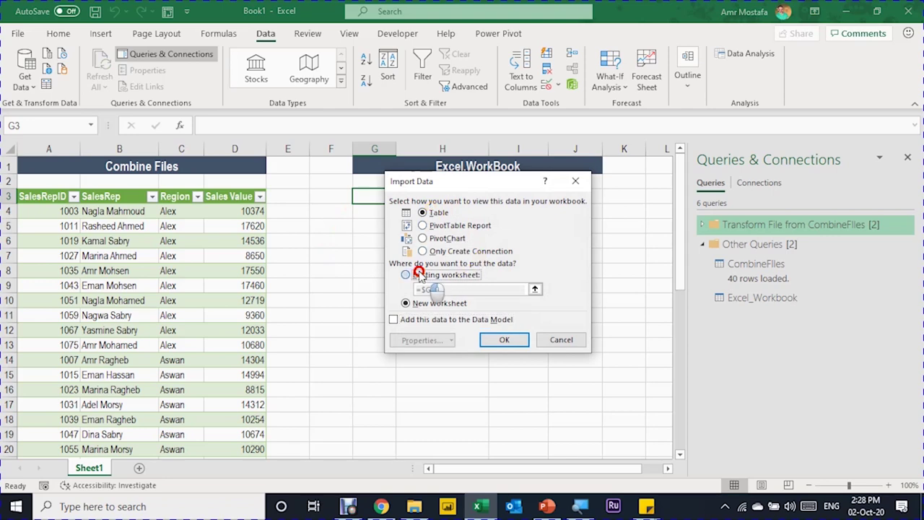
click(504, 340)
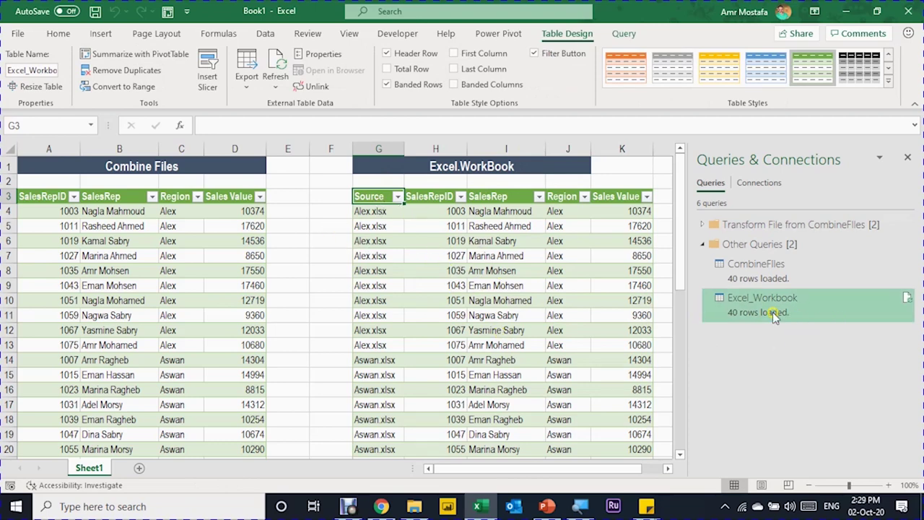
- Remove the Source column from the Excel_Workbook query and reload the four-column, 40-row table
mouse_move(776, 307)
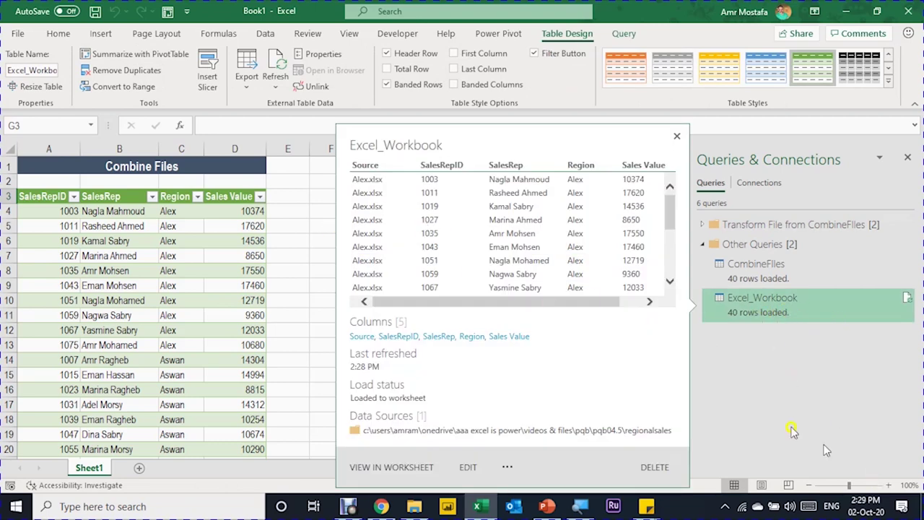
click(296, 225)
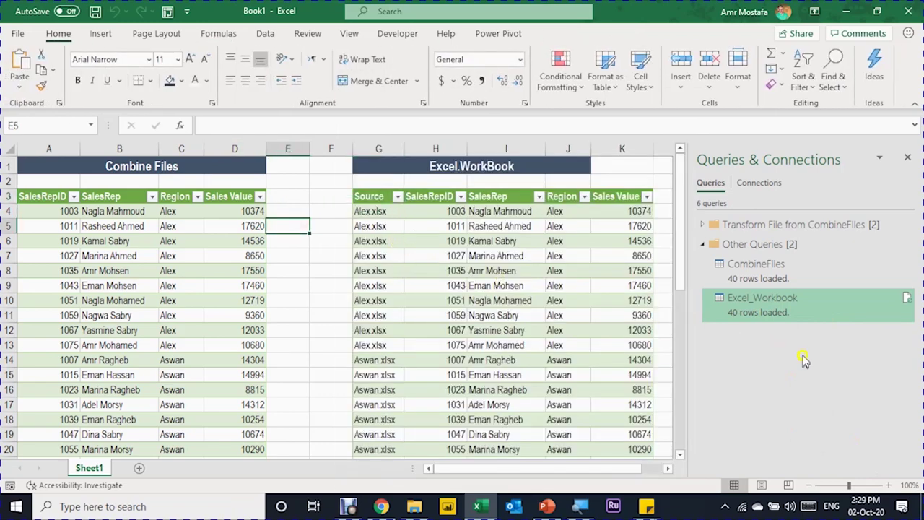
double_click(786, 310)
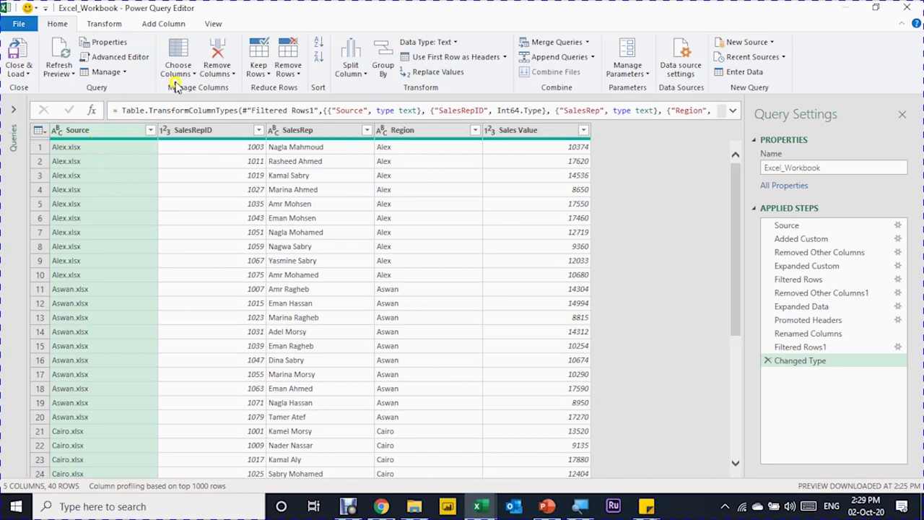
click(215, 52)
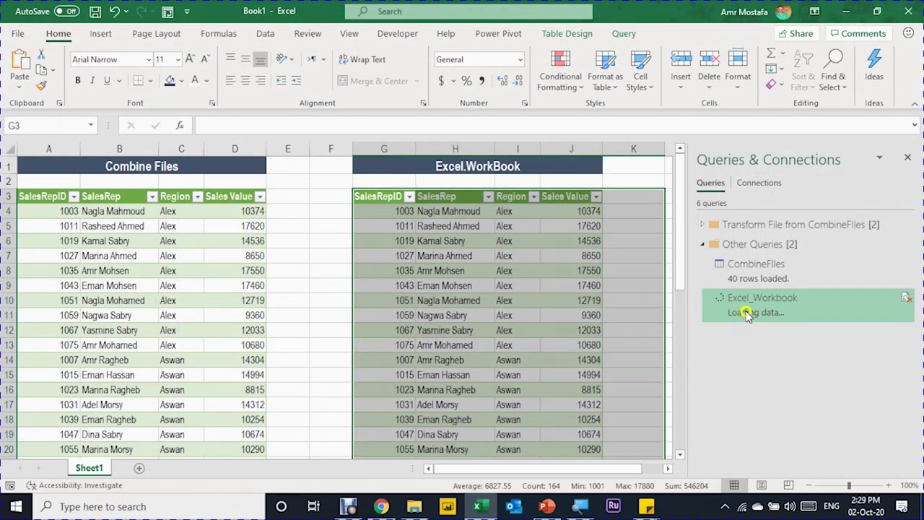
click(422, 221)
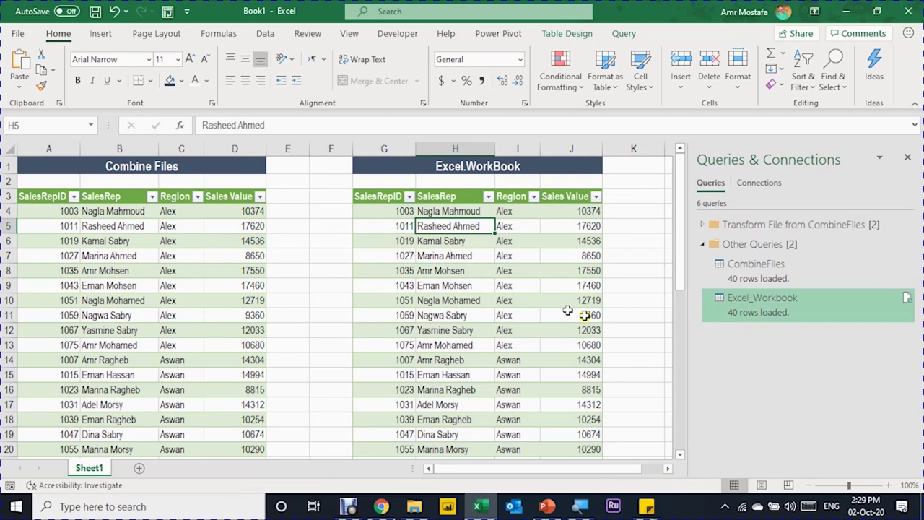
mouse_move(737, 303)
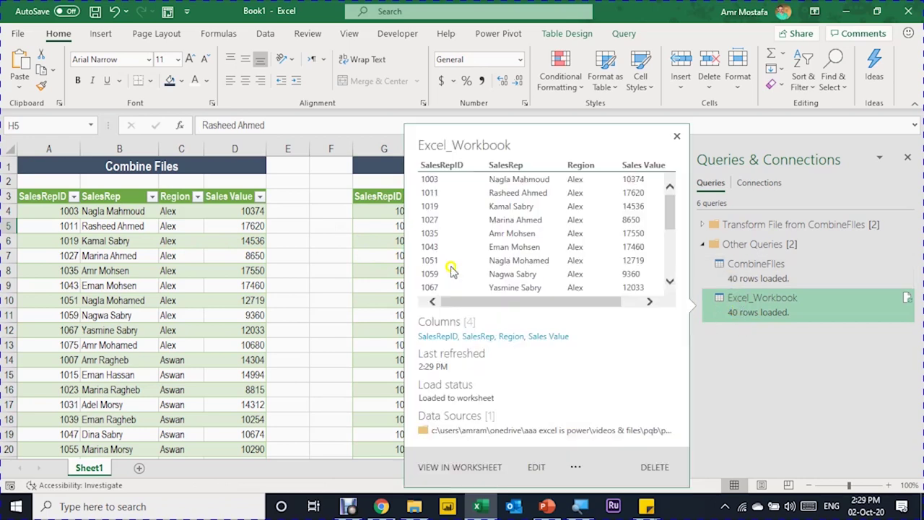
click(380, 246)
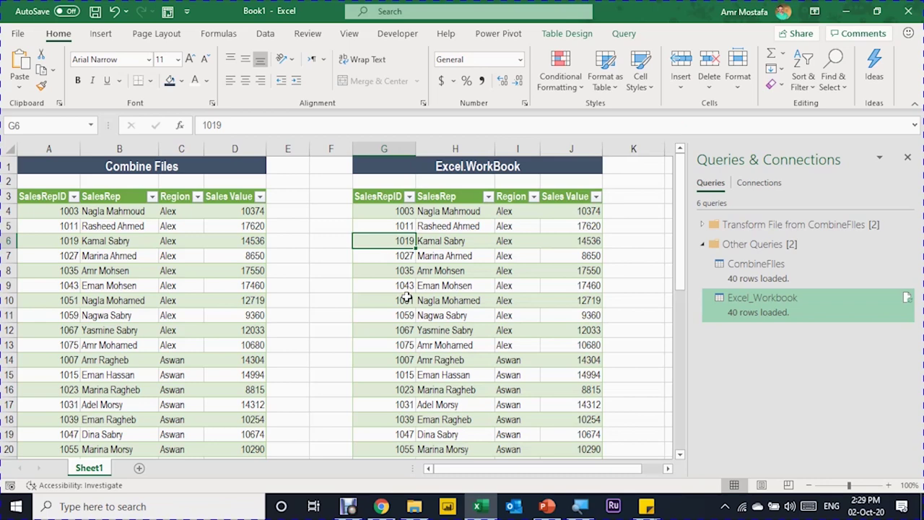
- Copy the Giza, Mansoura, PortSaid and Suez workbooks from Additional Files into RegionalSales
click(426, 504)
click(212, 160)
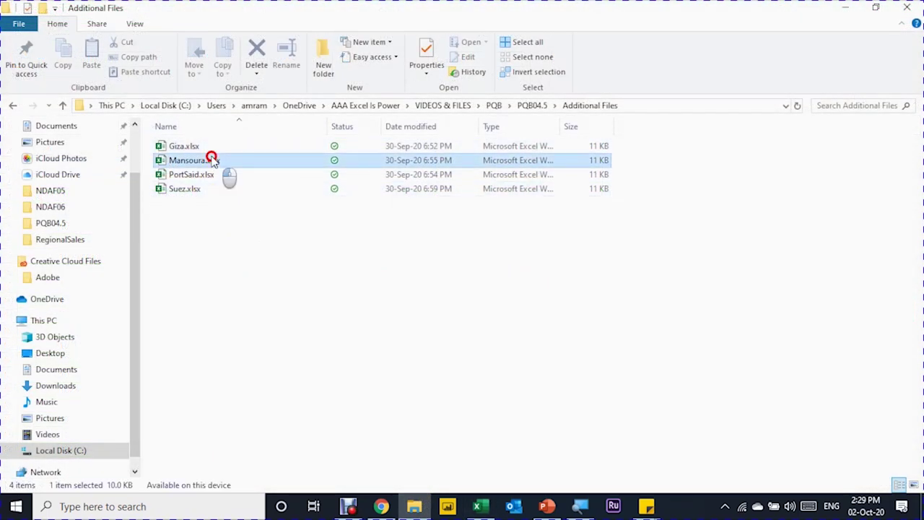
key(ctrl+a)
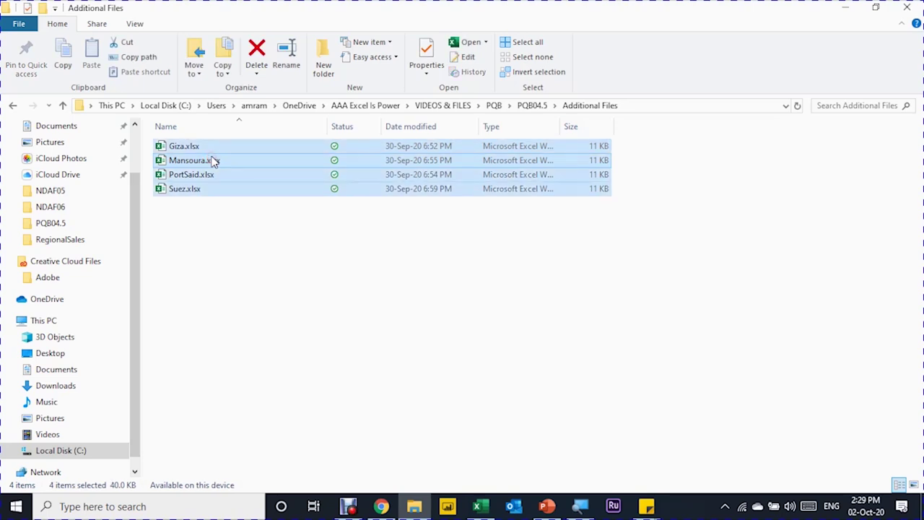
key(ctrl+c)
key(alt+Left)
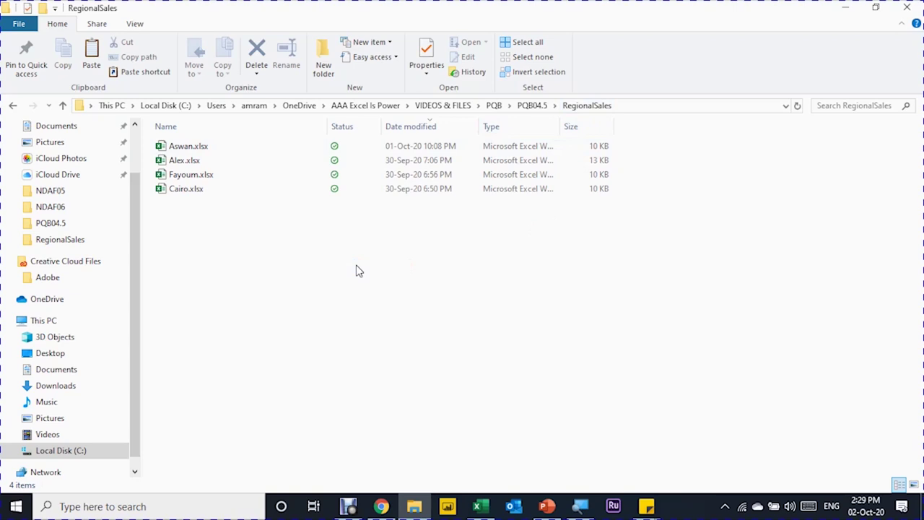
key(ctrl+v)
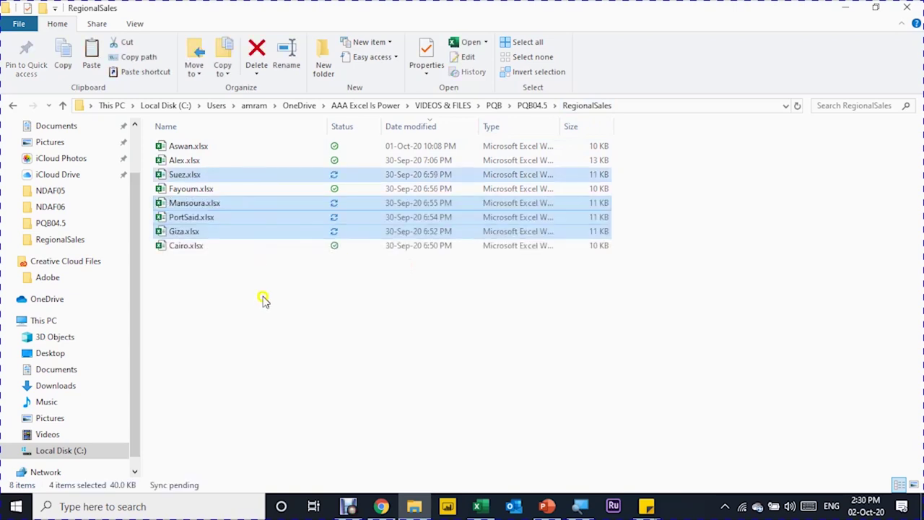
click(254, 317)
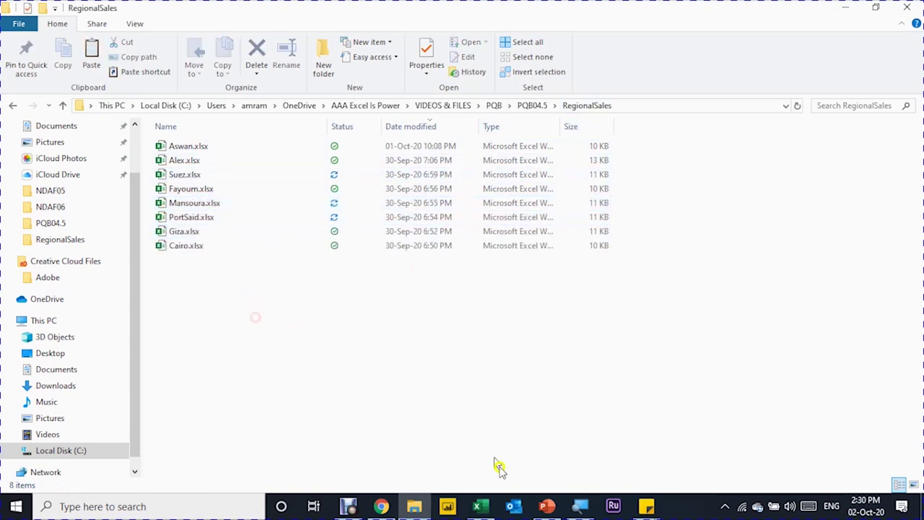
click(494, 503)
- Refresh the CombineFiles table and check that the Region column lists the new regions
right_click(93, 286)
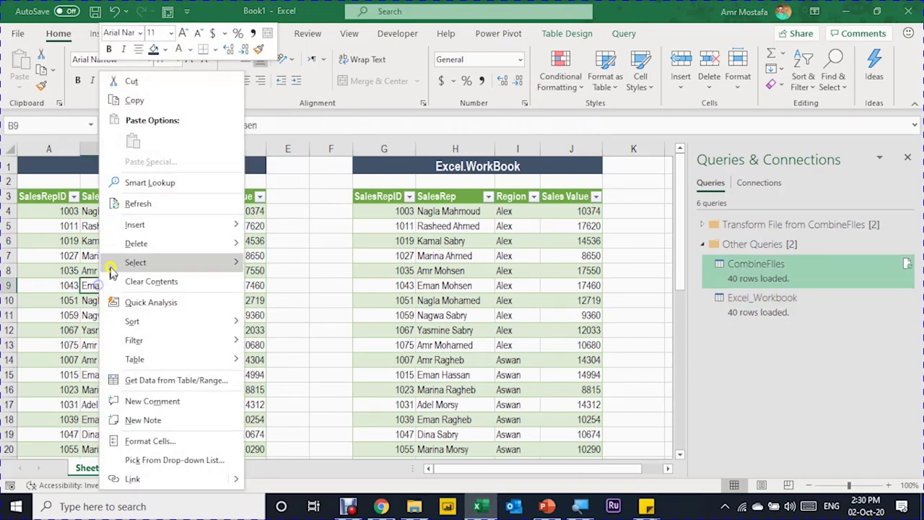
click(138, 204)
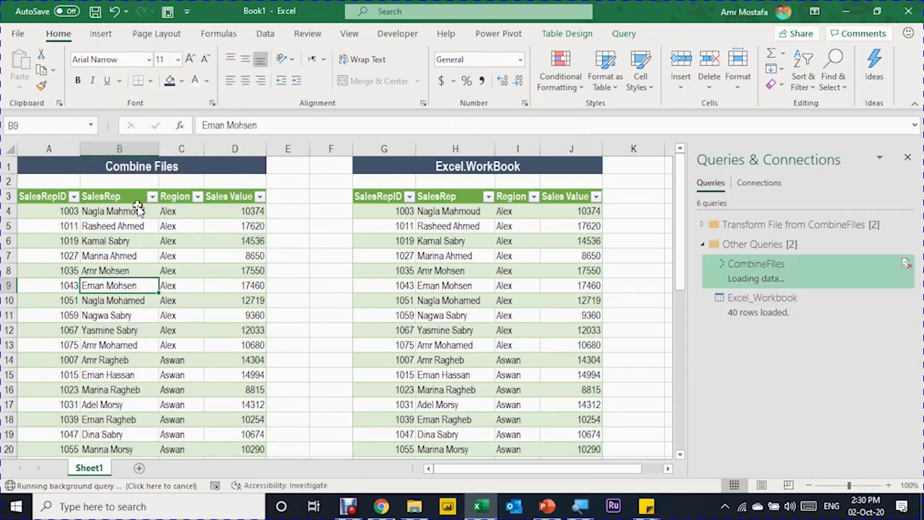
click(198, 197)
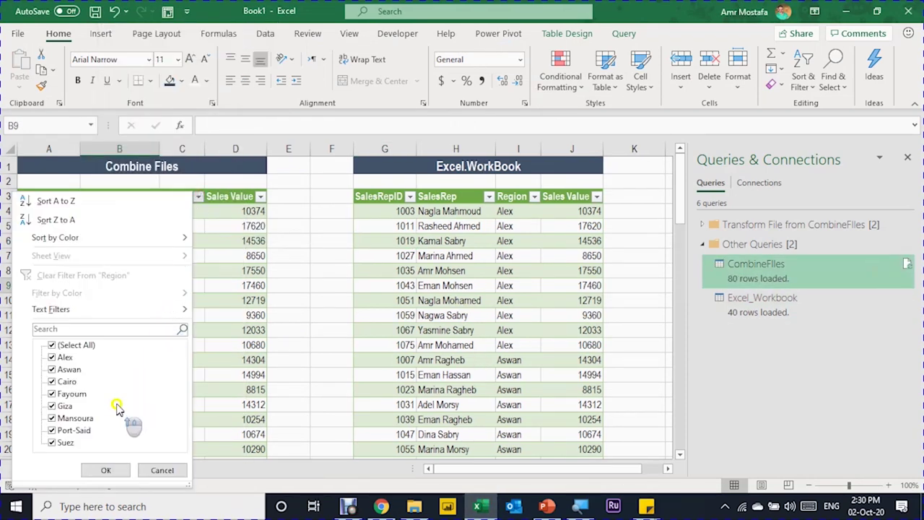
click(207, 372)
scroll(210, 365, down, 20)
scroll(211, 361, up, 20)
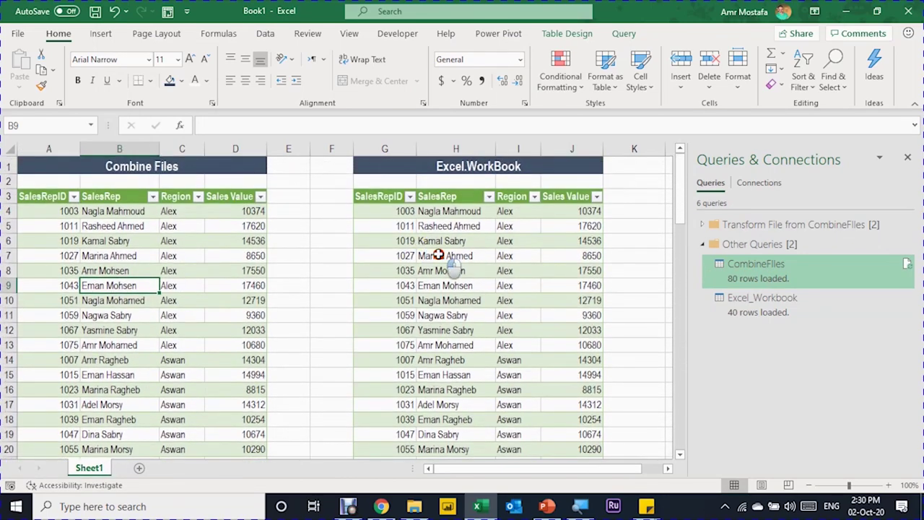
- Refresh the Excel_Workbook table and scroll through its 80 rows
click(439, 255)
right_click(439, 255)
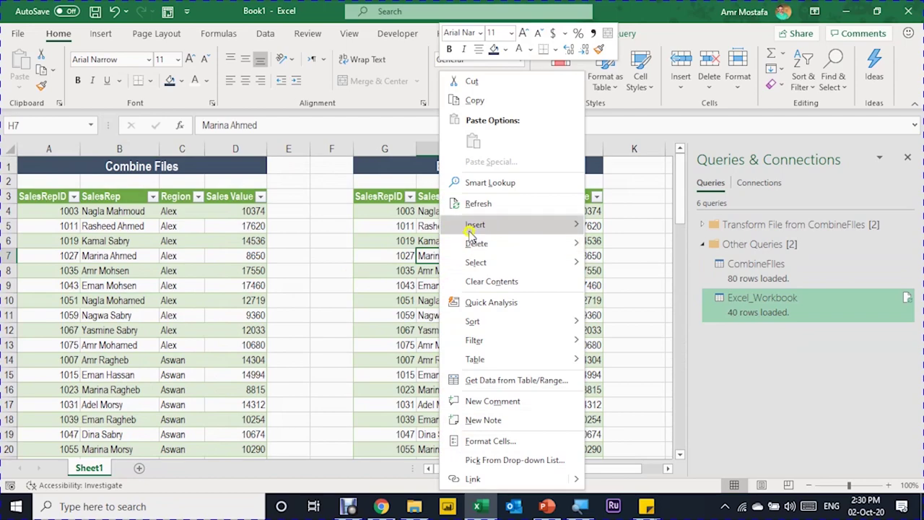
click(478, 203)
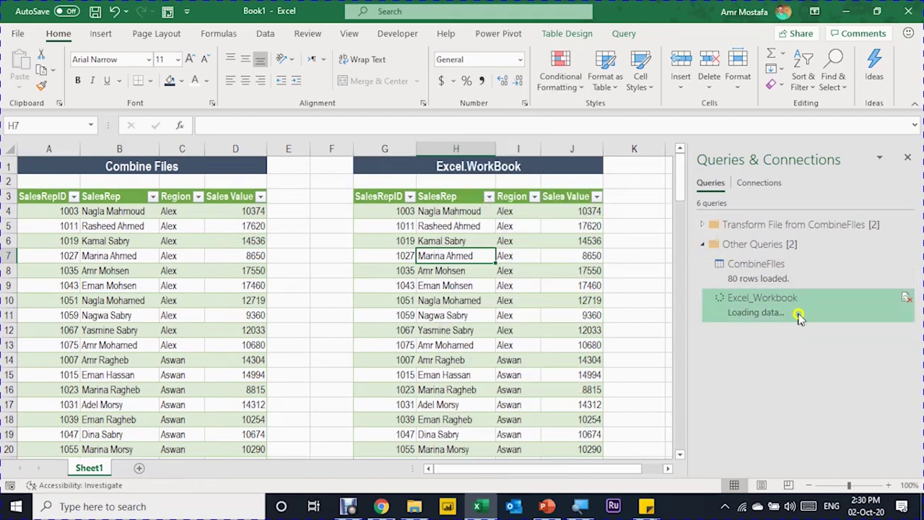
scroll(484, 287, down, 4)
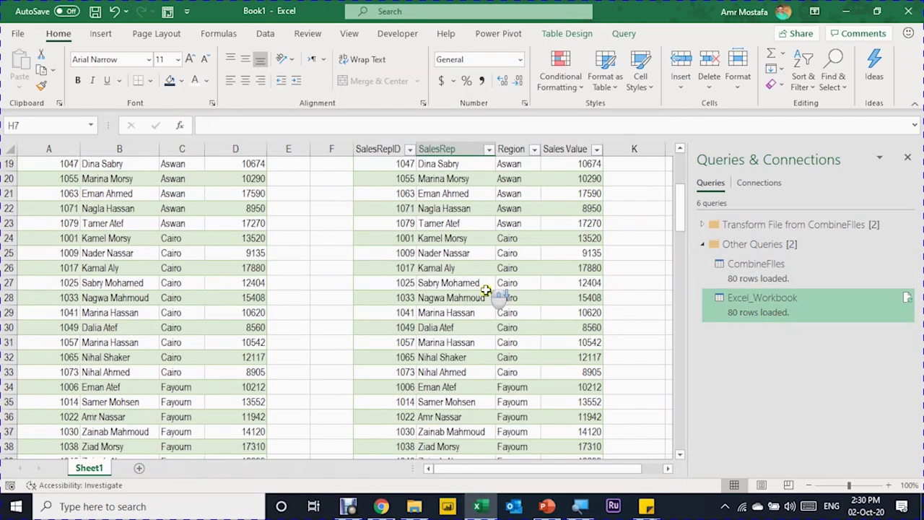
scroll(484, 287, down, 20)
scroll(489, 296, up, 8)
scroll(489, 297, up, 20)
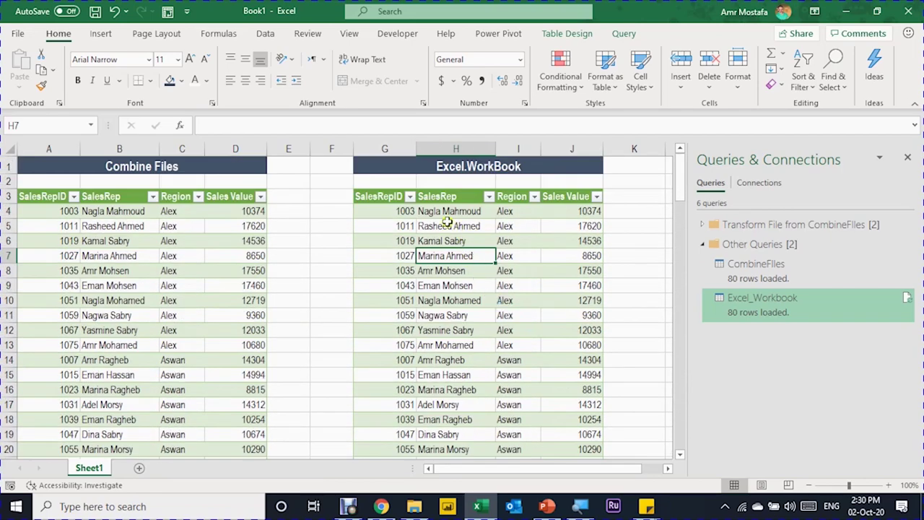